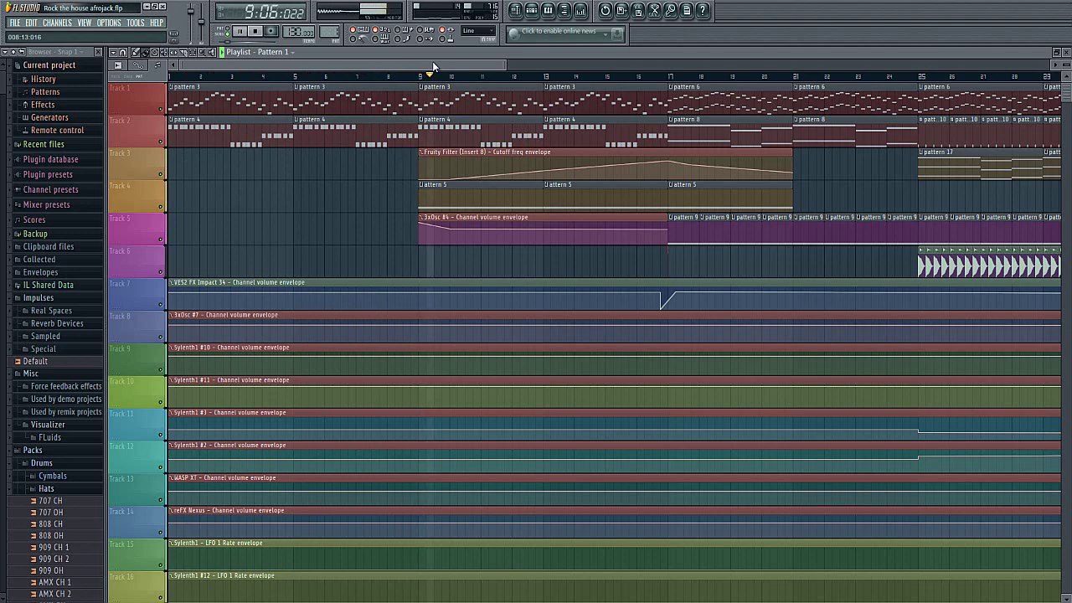
# Examine the playlist arrangement from start to end while the song plays.
pyautogui.moveTo(433, 63); pyautogui.dragTo(554, 63)
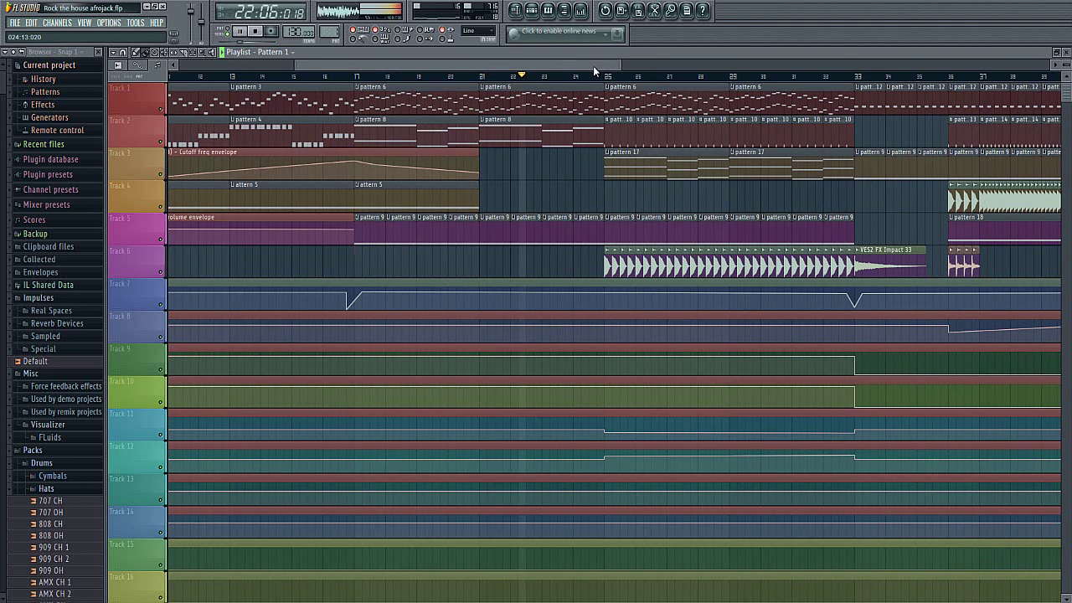
pyautogui.moveTo(593, 65); pyautogui.dragTo(752, 73)
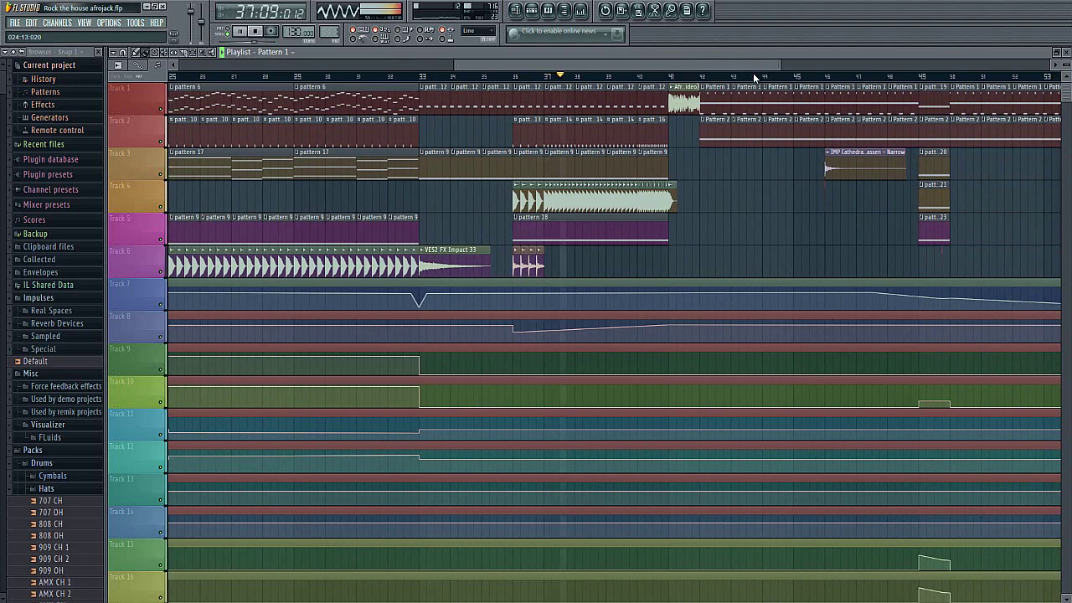
pyautogui.moveTo(753, 73); pyautogui.dragTo(837, 79)
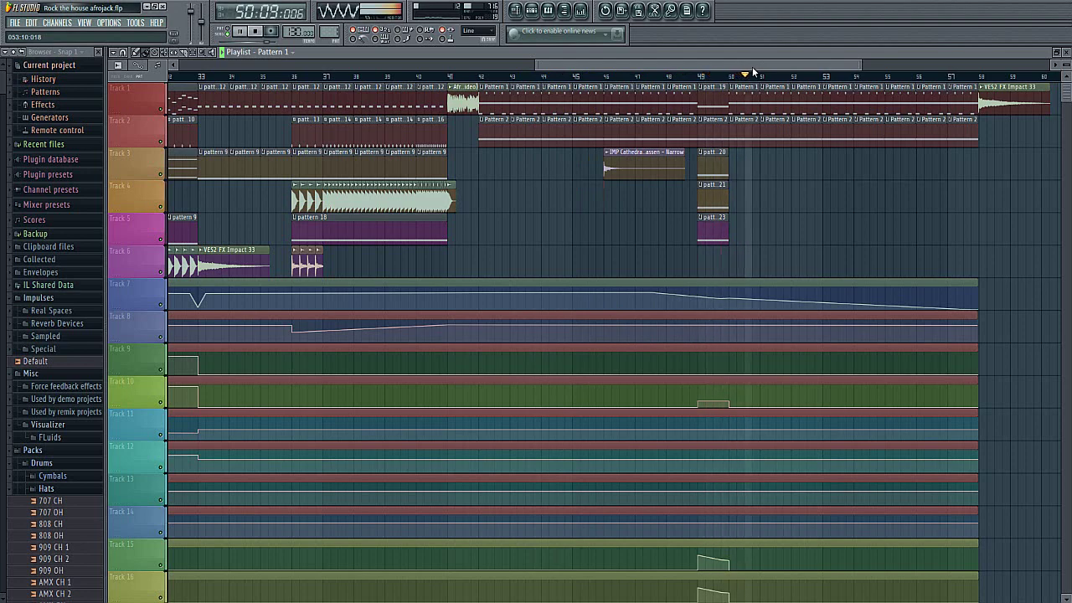
pyautogui.moveTo(756, 71); pyautogui.dragTo(933, 77)
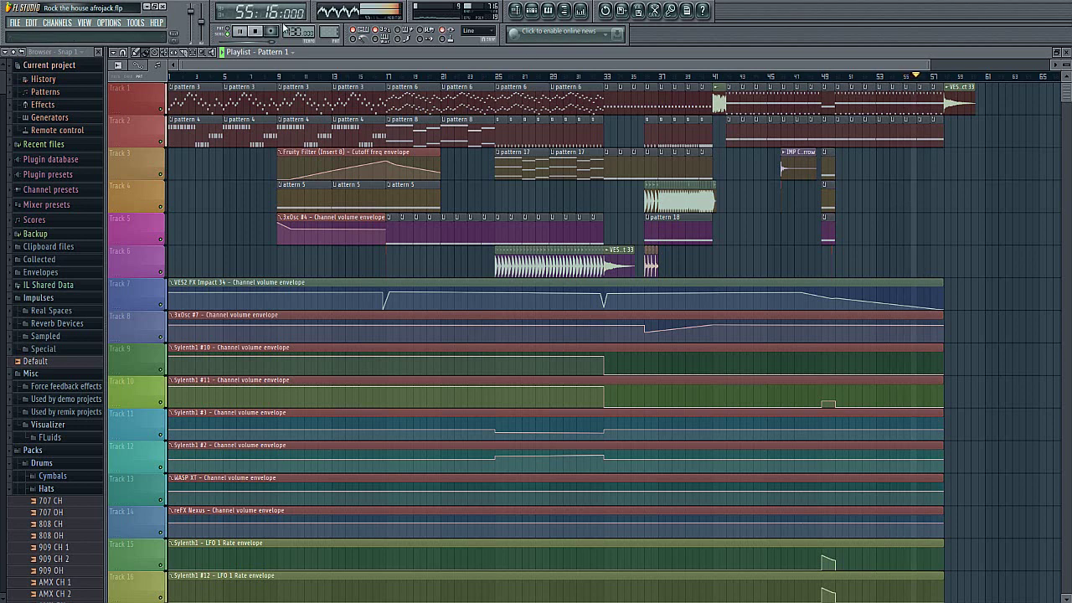
# Switch playback to pattern mode, show the step sequencer over the playlist, and play Pattern 1.
pyautogui.click(231, 32)
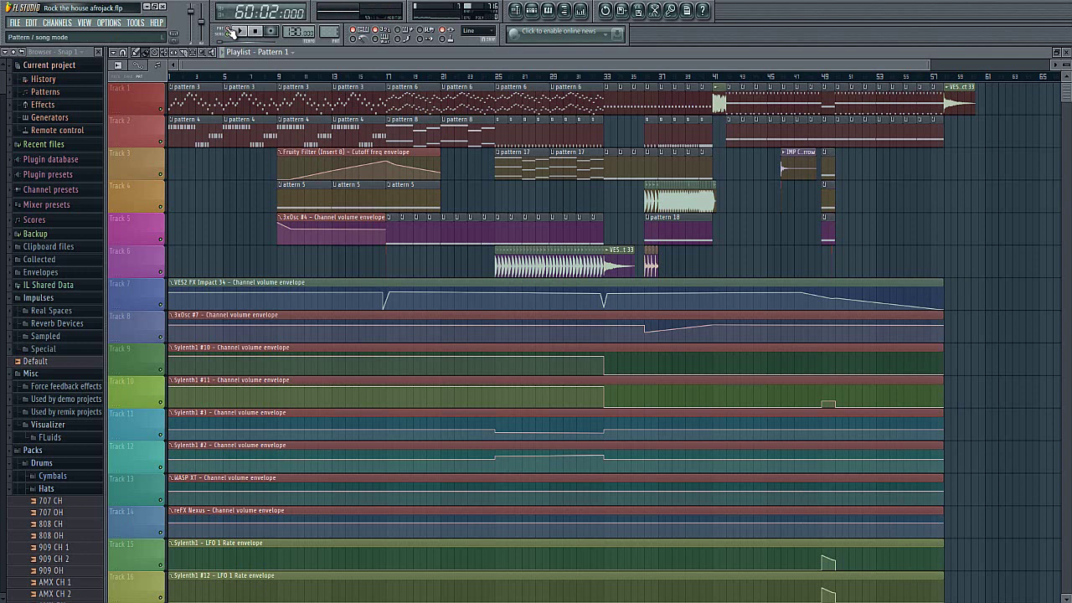
pyautogui.click(539, 11)
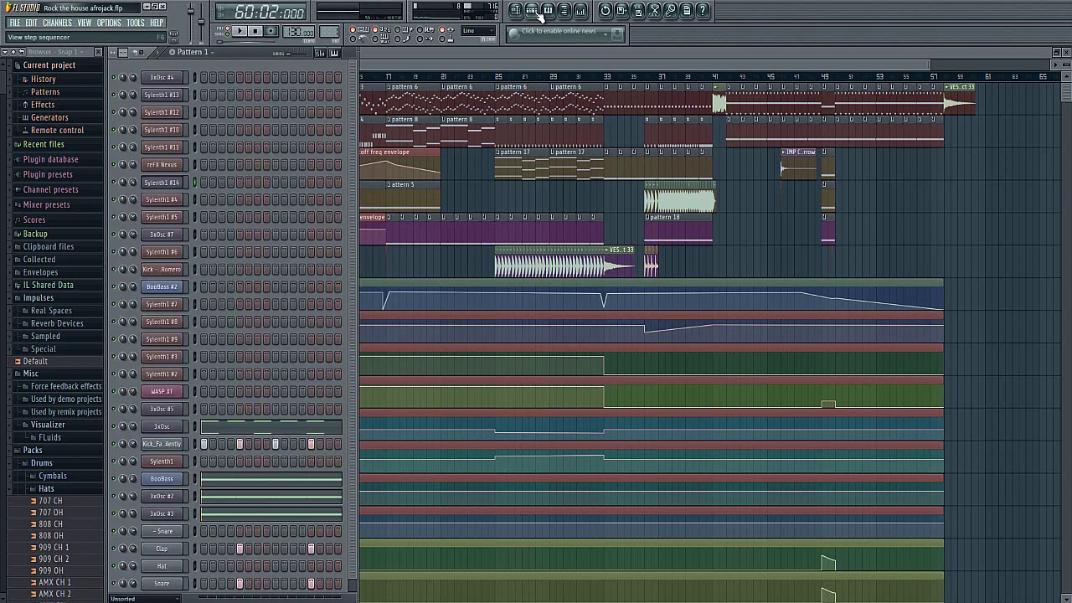
pyautogui.click(240, 32)
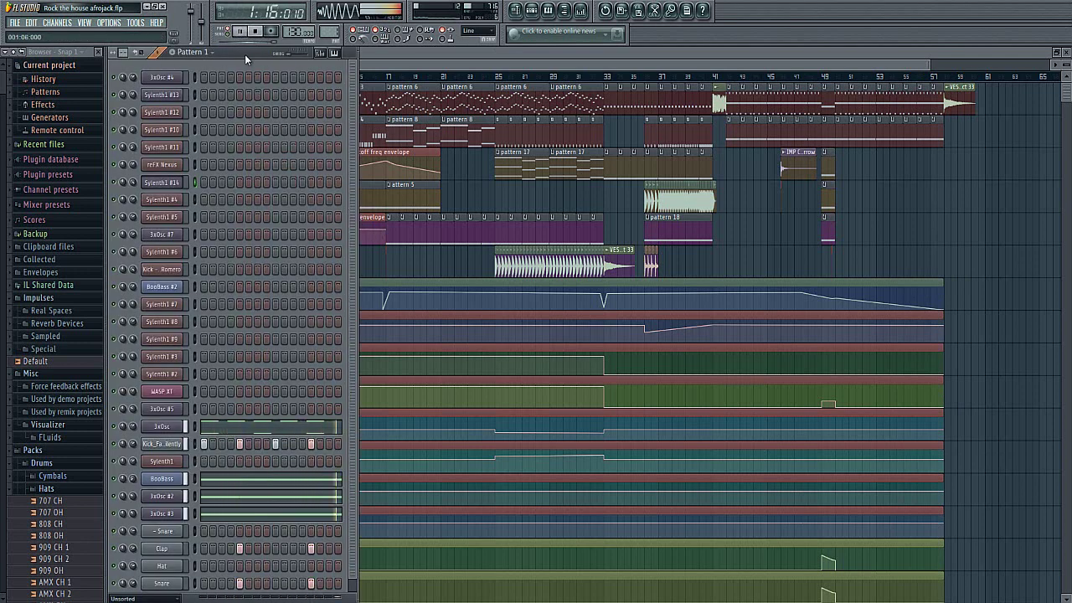
pyautogui.moveTo(245, 53); pyautogui.dragTo(321, 49)
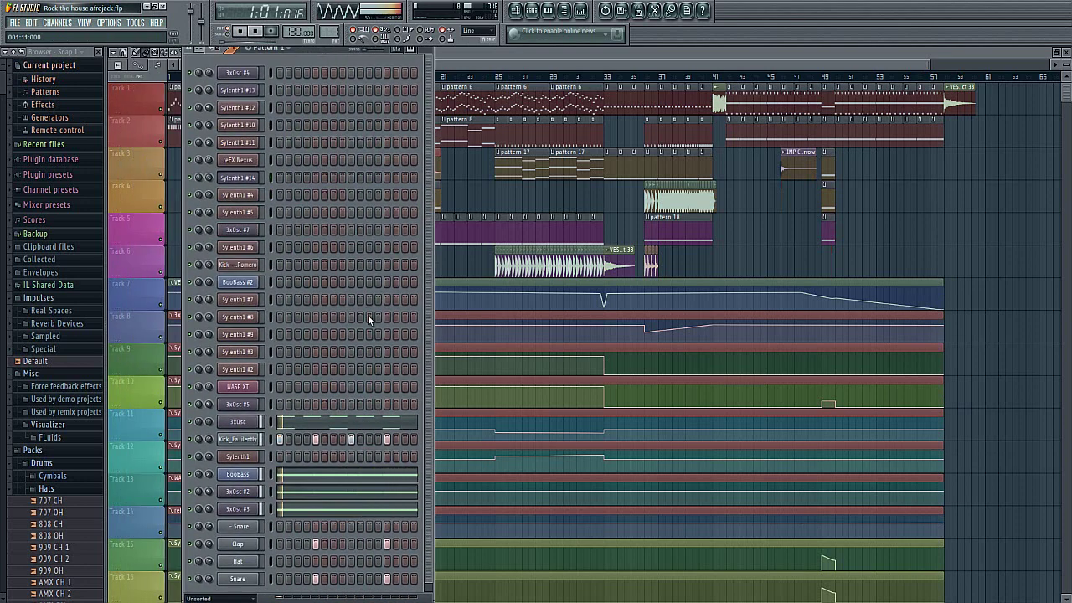
# Inspect the channel settings of Pattern 1's 3xOsc, Kick_Fall Silently, BooBass, 3xOsc #2, 3xOsc #3, Clap and Snare channels.
pyautogui.click(240, 423)
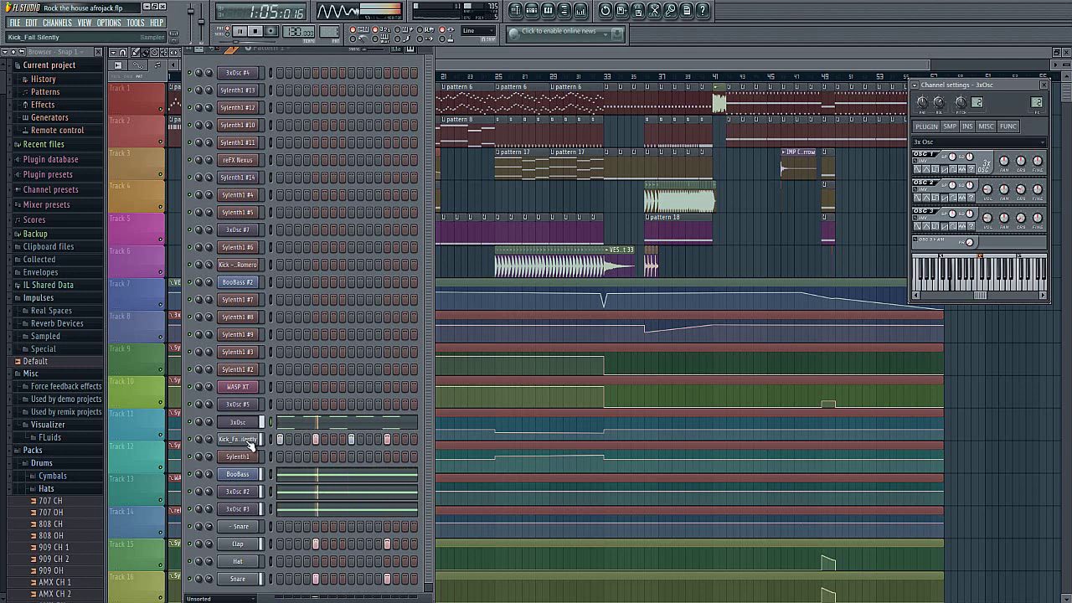
pyautogui.click(247, 441)
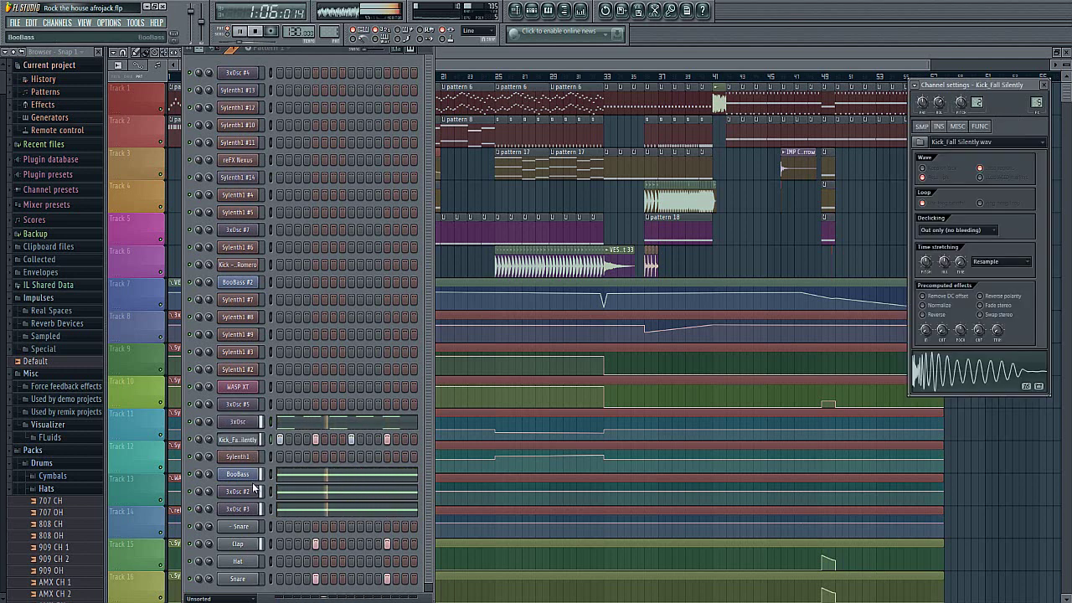
pyautogui.click(253, 476)
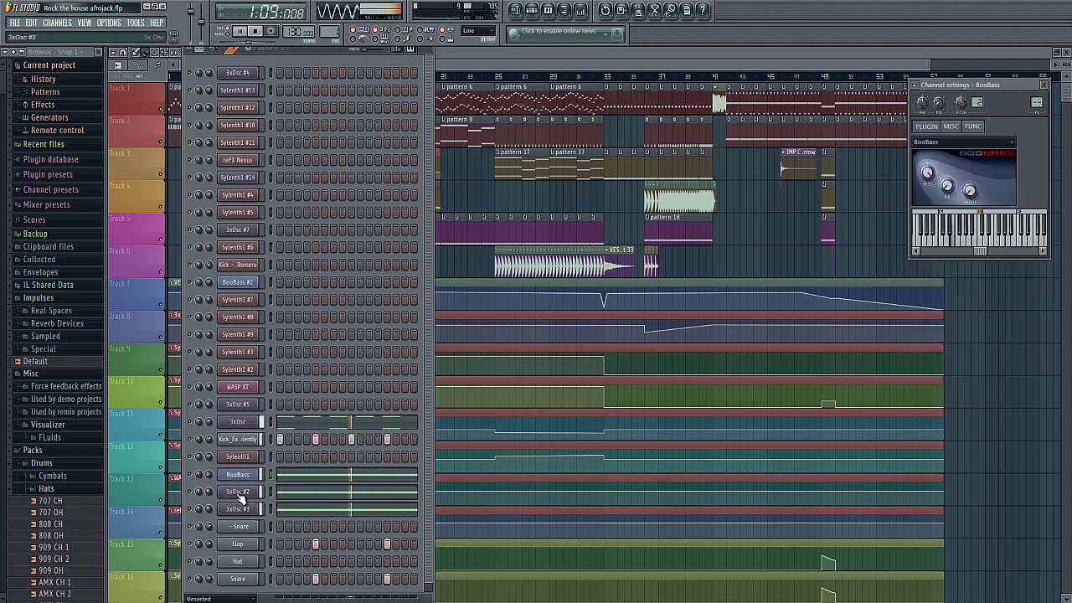
pyautogui.click(239, 492)
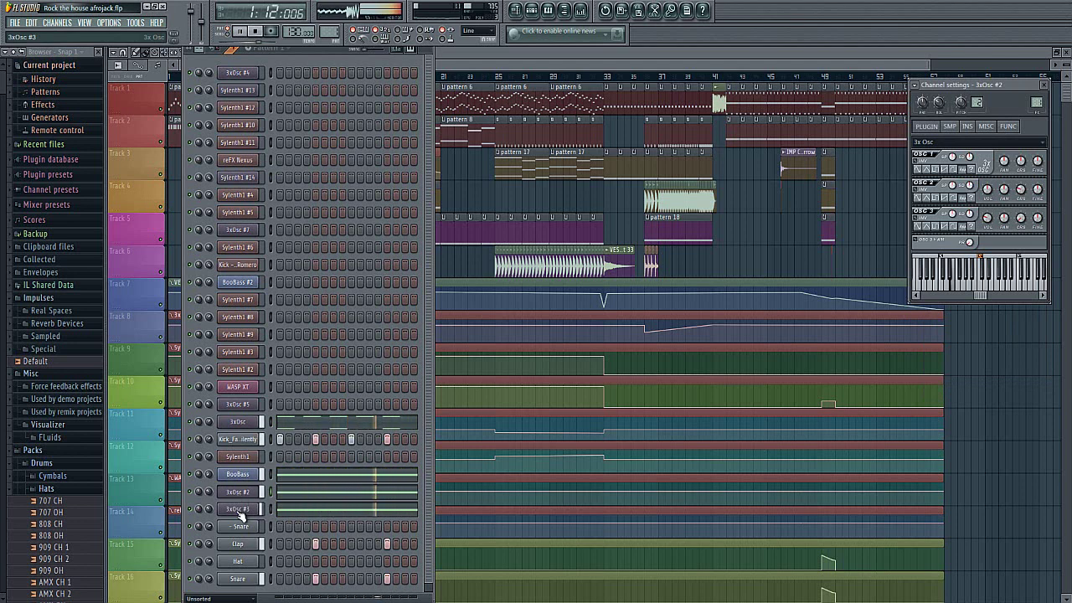
pyautogui.click(239, 512)
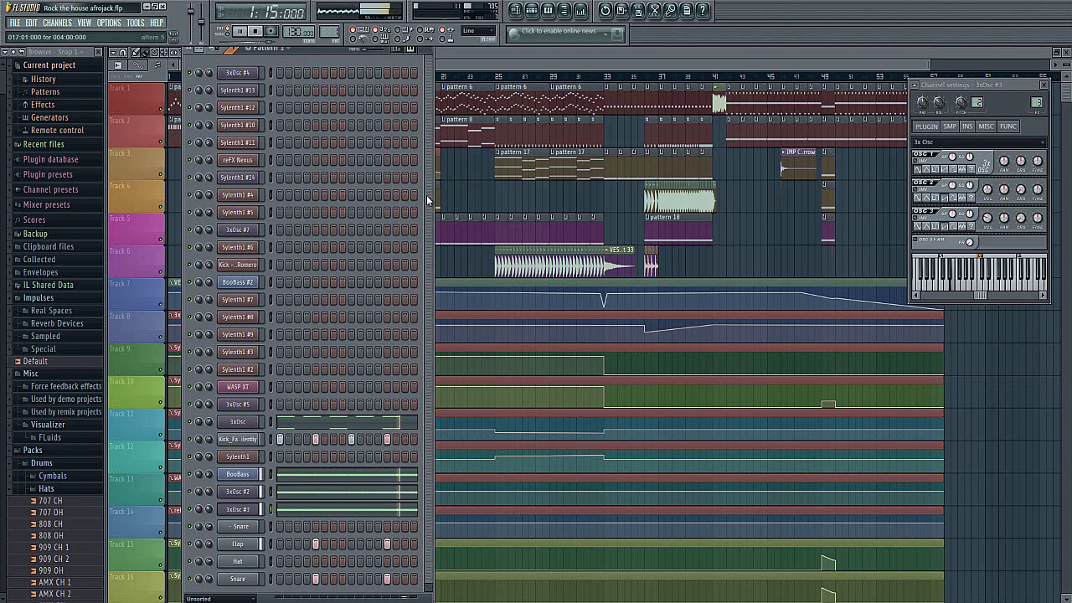
pyautogui.scroll(-1, 418, 218)
pyautogui.click(247, 537)
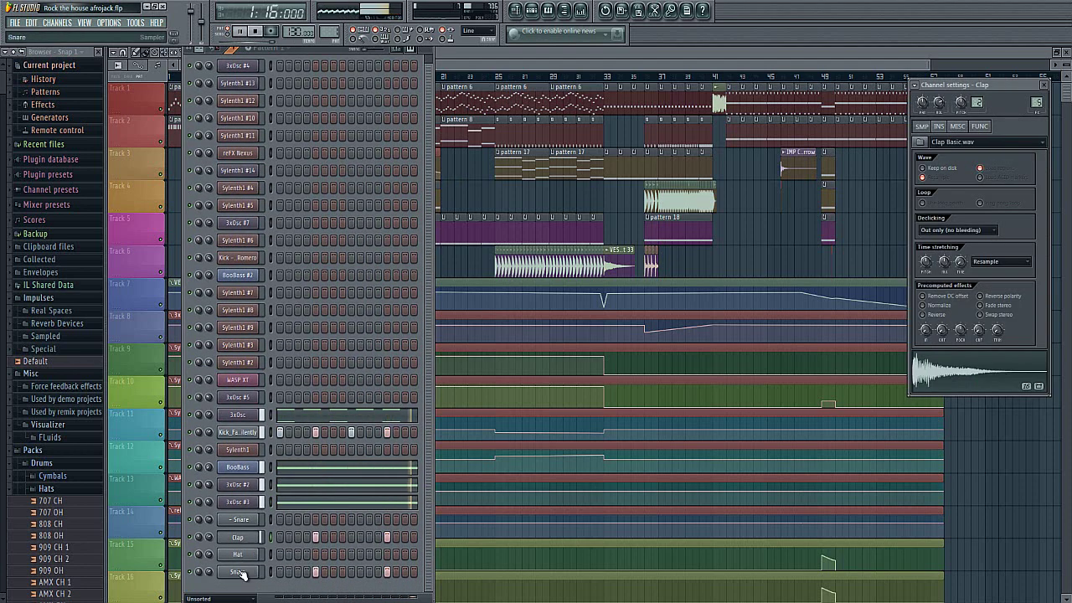
pyautogui.click(239, 572)
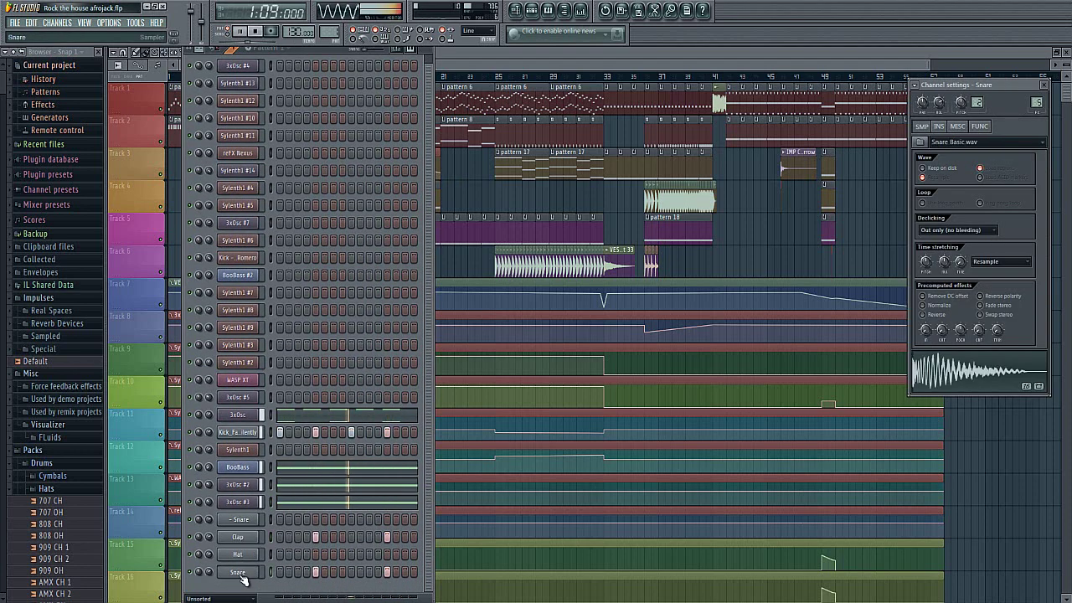
# Examine all of the 3xOsc channel's Pattern 1 notes in the piano roll, pause playback, and return to the step sequencer.
pyautogui.click(254, 415)
pyautogui.rightClick(253, 415)
pyautogui.click(281, 414)
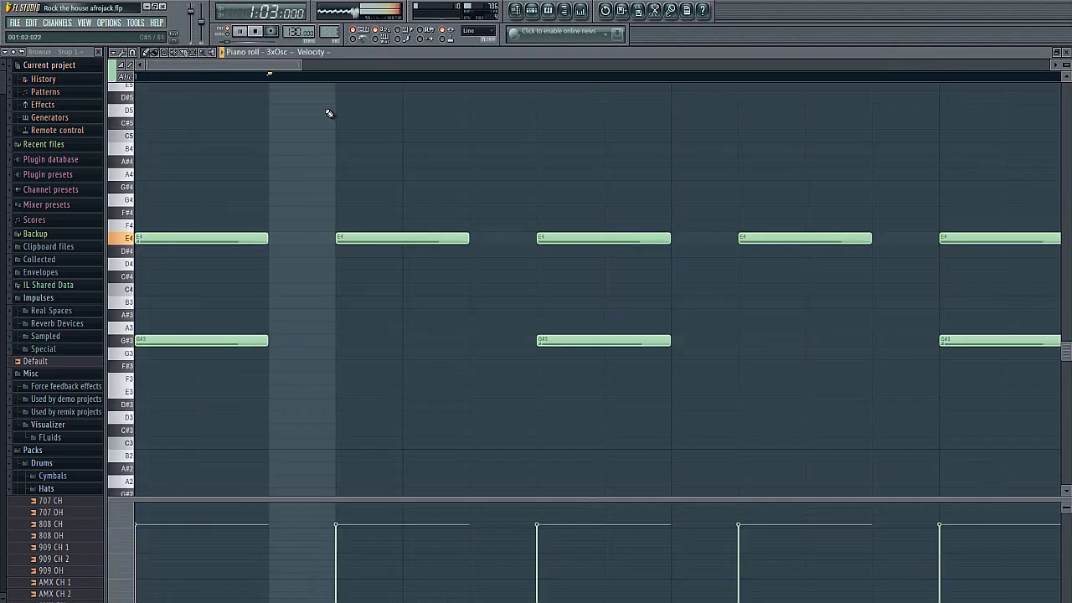
pyautogui.moveTo(300, 64); pyautogui.dragTo(391, 57)
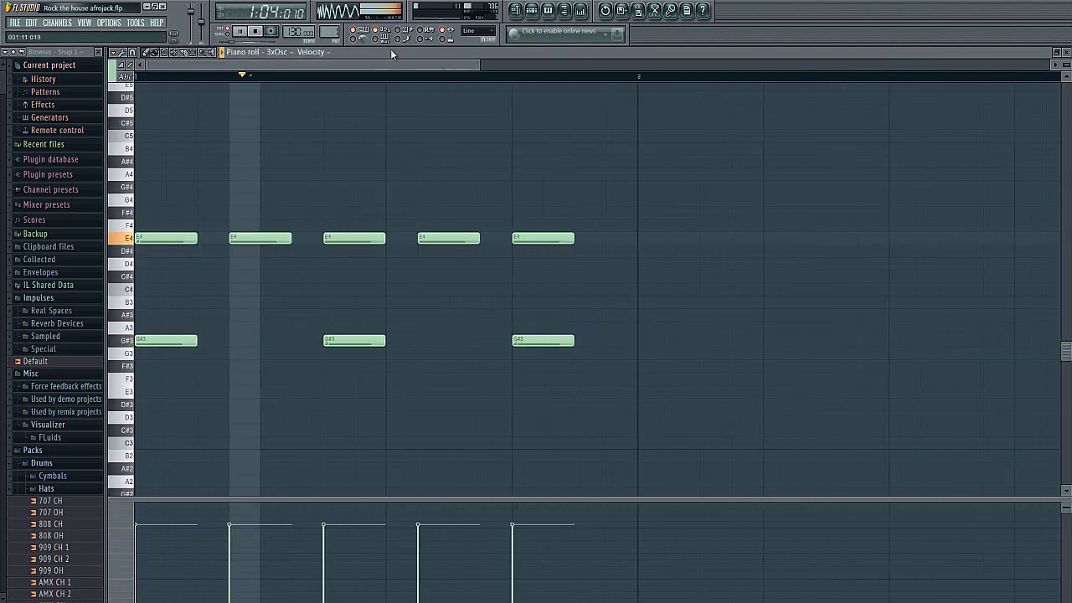
pyautogui.click(241, 32)
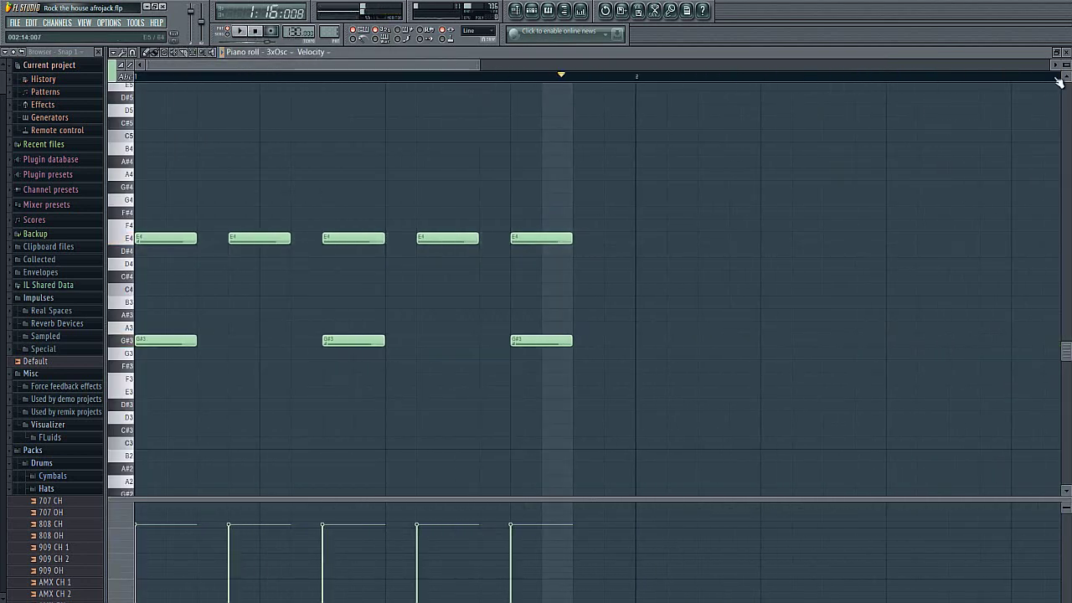
pyautogui.click(1067, 52)
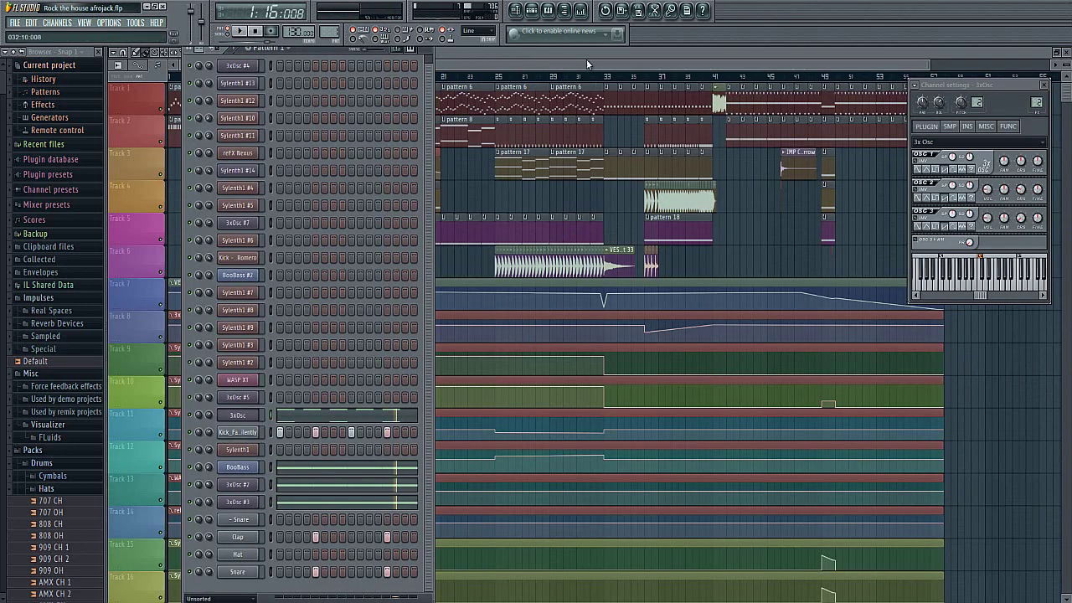
# Switch the step sequencer to Pattern 2 and play it.
pyautogui.click(287, 50)
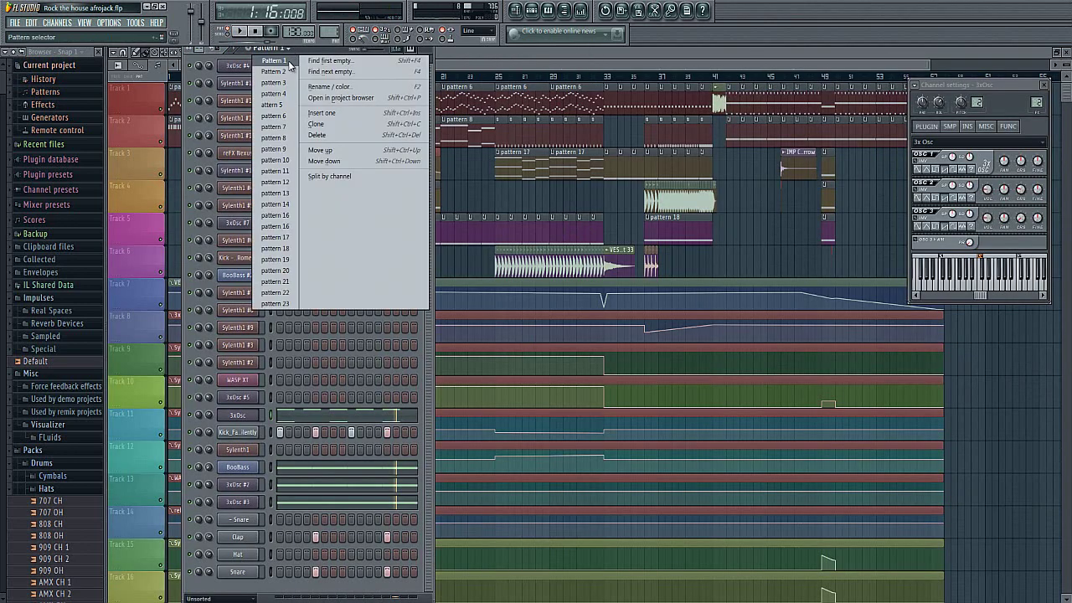
pyautogui.click(290, 72)
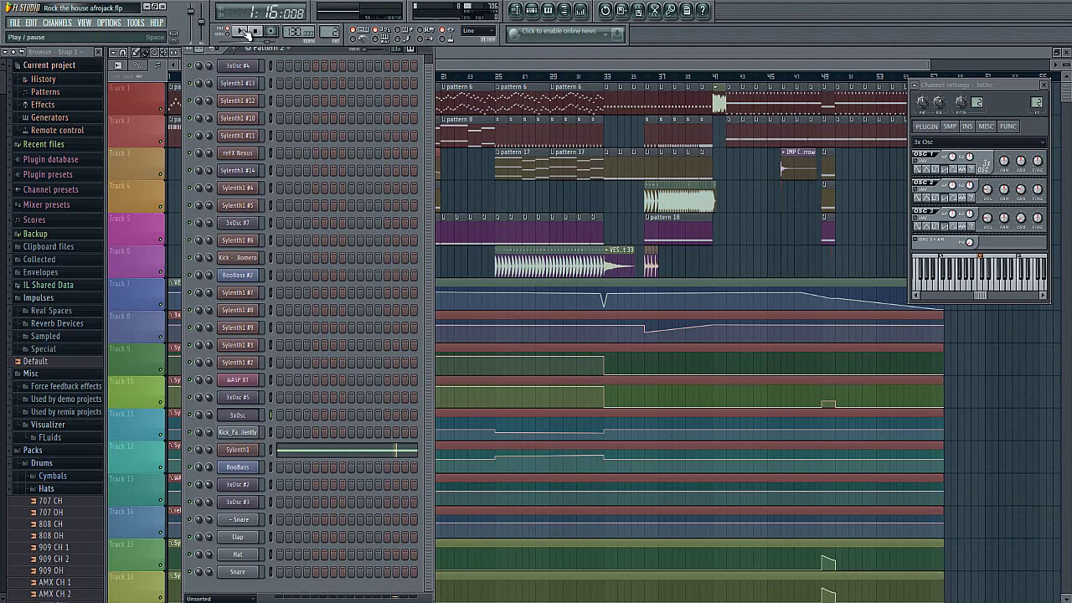
pyautogui.click(248, 34)
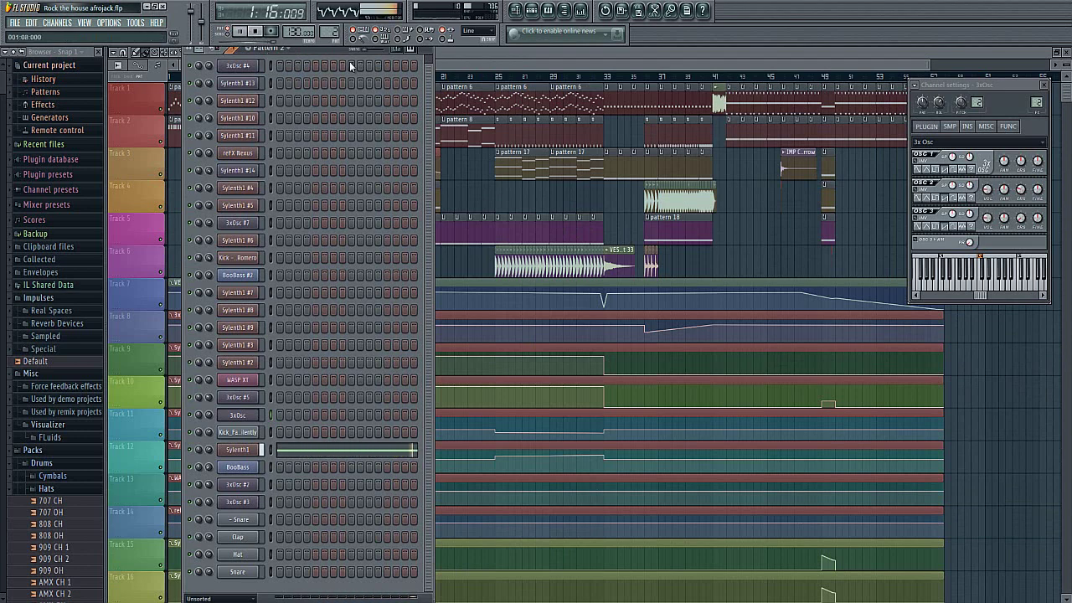
# Examine the Sylenth1 channel's Pattern 2 note in the piano roll and its synth settings in the plugin window.
pyautogui.rightClick(245, 462)
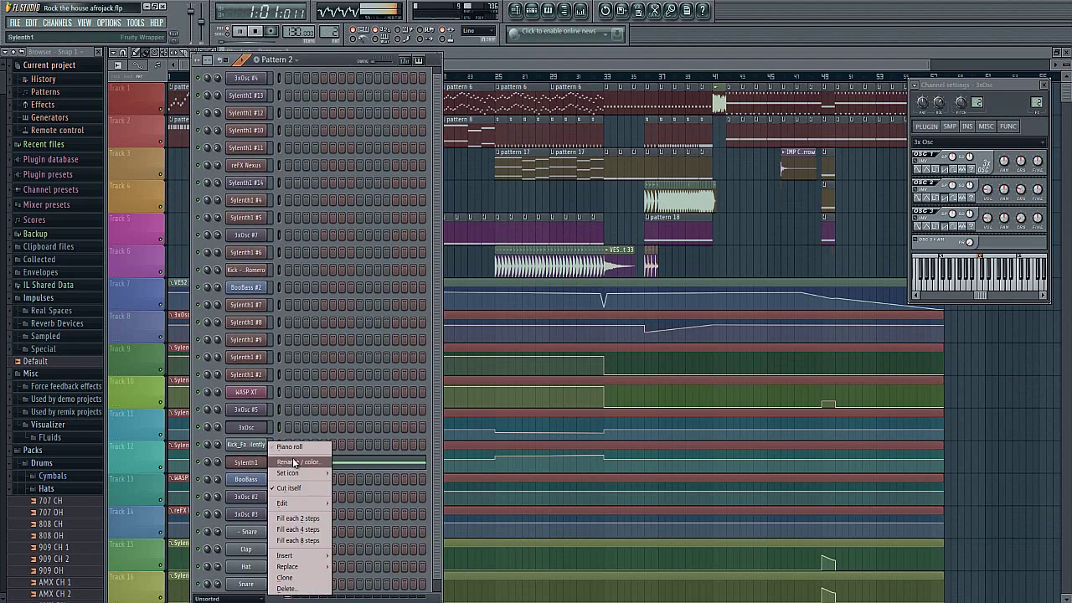
pyautogui.click(290, 447)
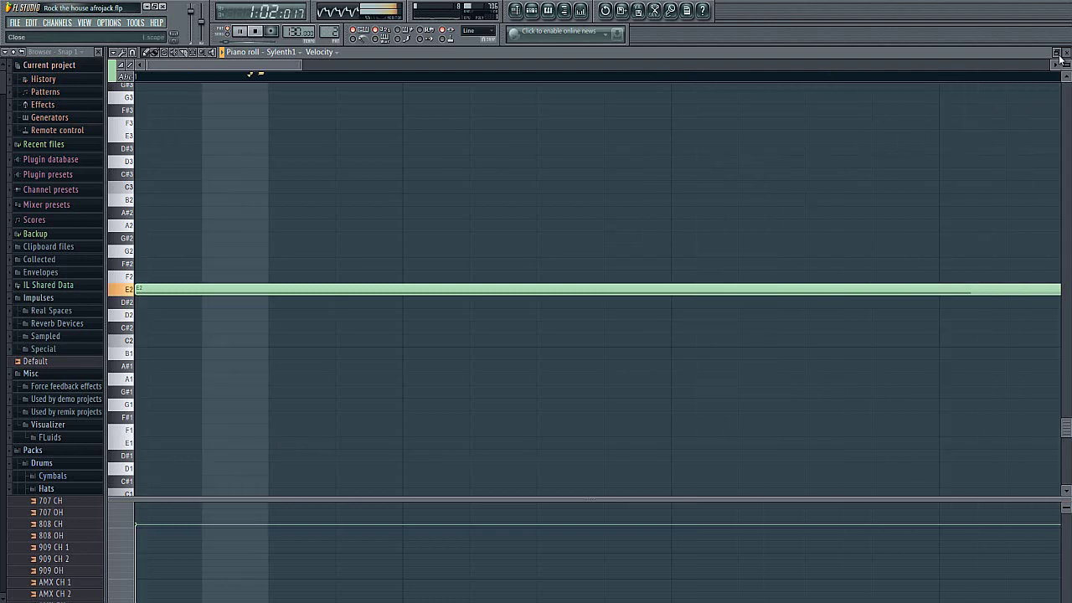
pyautogui.click(1059, 55)
pyautogui.click(243, 464)
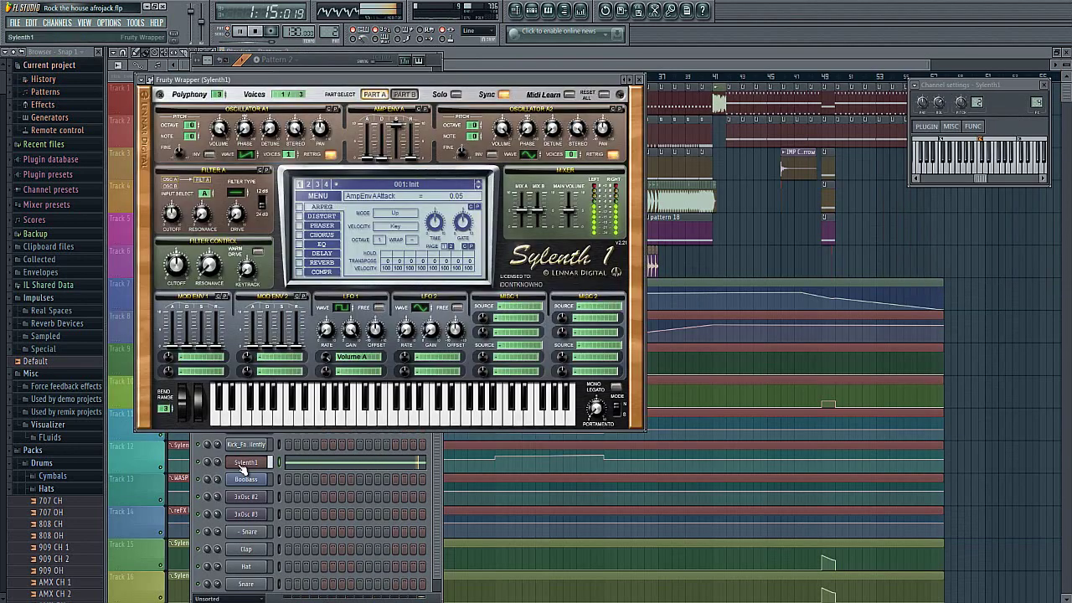
pyautogui.click(639, 80)
# Switch to pattern 3 and examine the full WASP XT melody in the piano roll during playback.
pyautogui.click(288, 63)
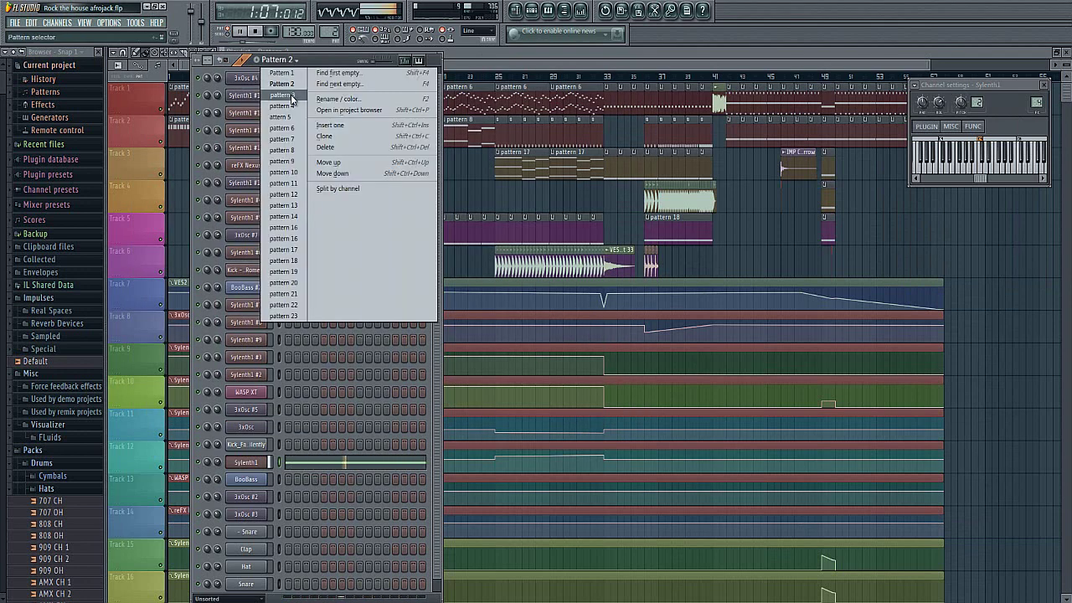
pyautogui.click(277, 102)
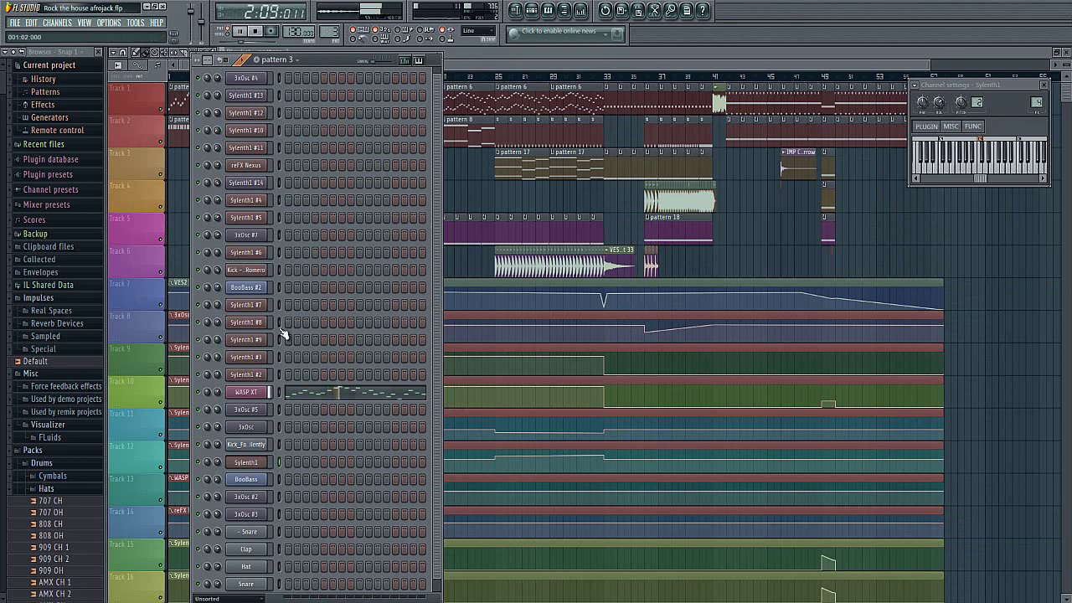
pyautogui.rightClick(258, 395)
pyautogui.click(280, 396)
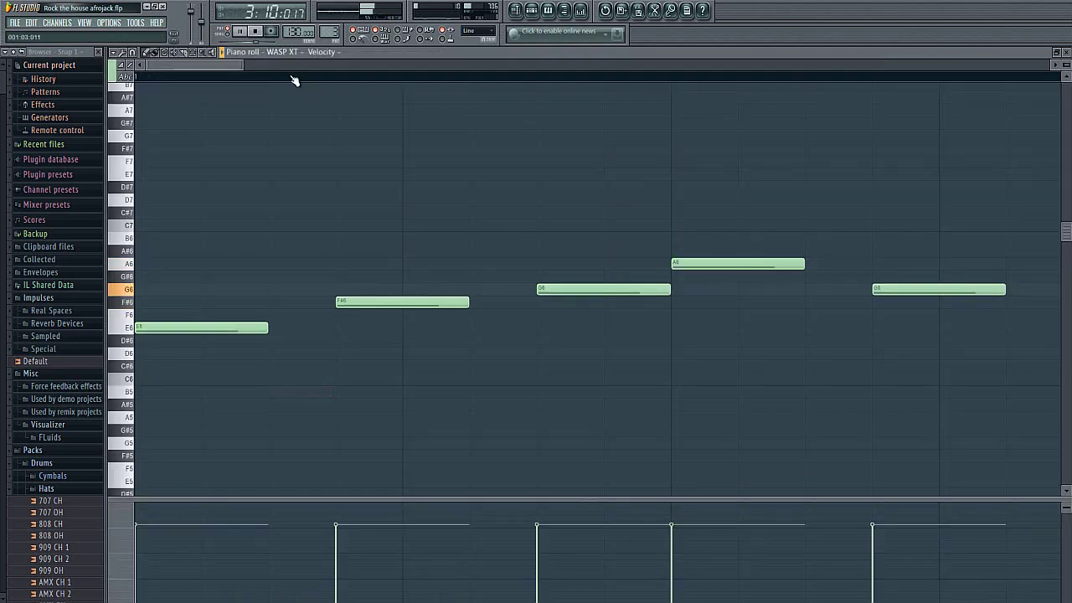
pyautogui.moveTo(239, 64); pyautogui.dragTo(656, 78)
pyautogui.press('space')
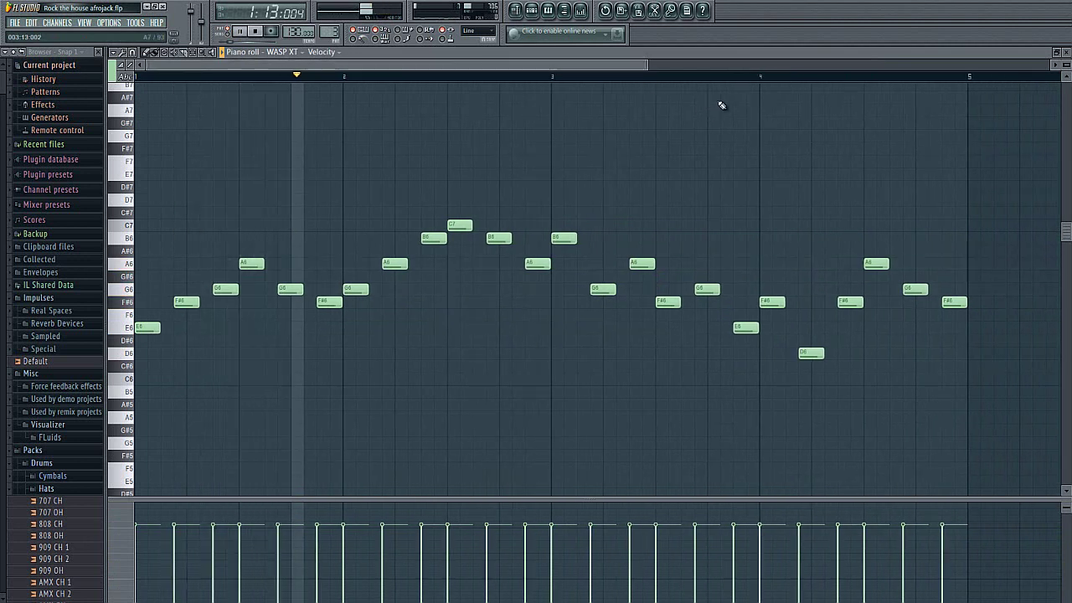
pyautogui.click(1066, 52)
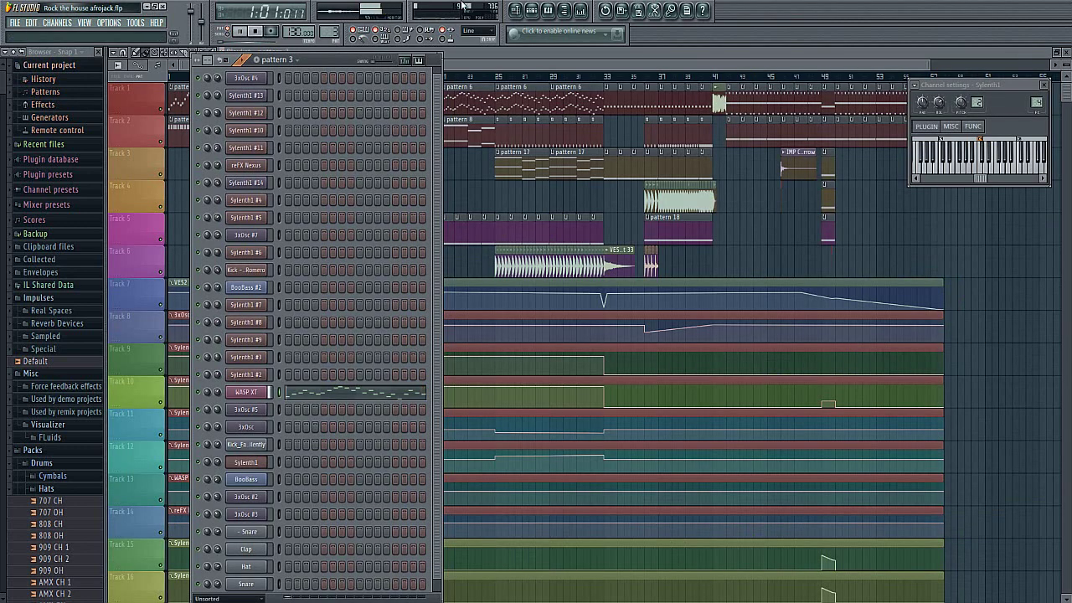
# Play pattern 4 and examine all of its reFX Nexus notes in the piano roll.
pyautogui.click(295, 73)
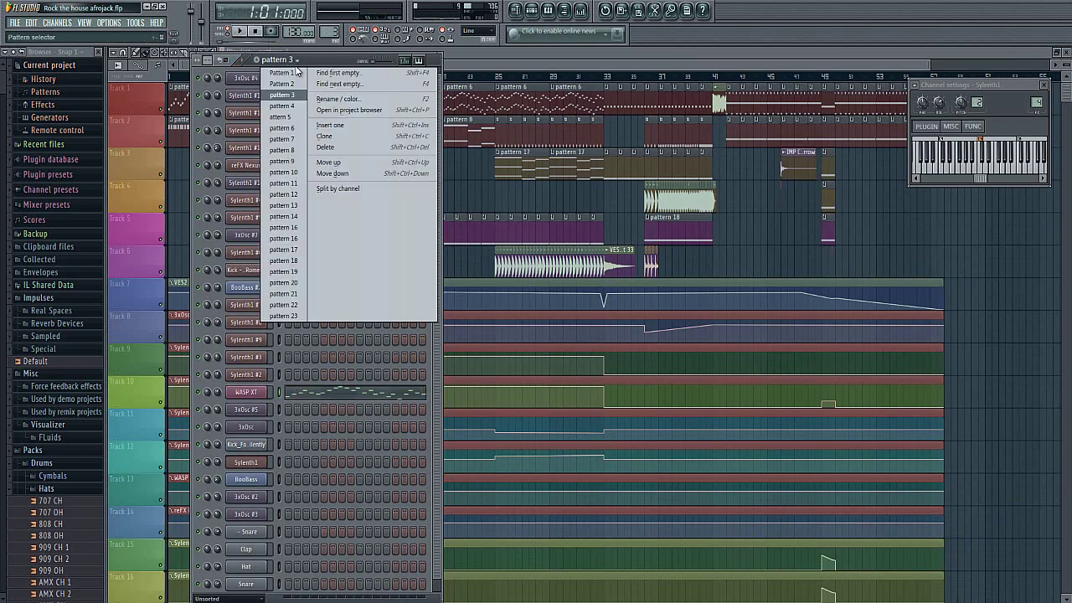
pyautogui.click(266, 87)
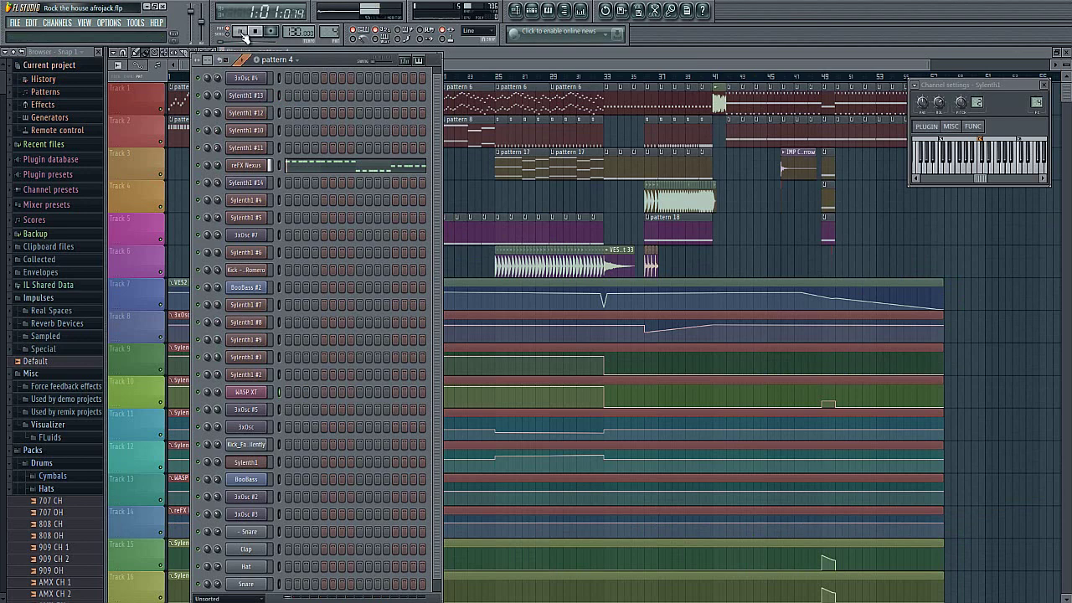
pyautogui.rightClick(255, 172)
pyautogui.click(310, 161)
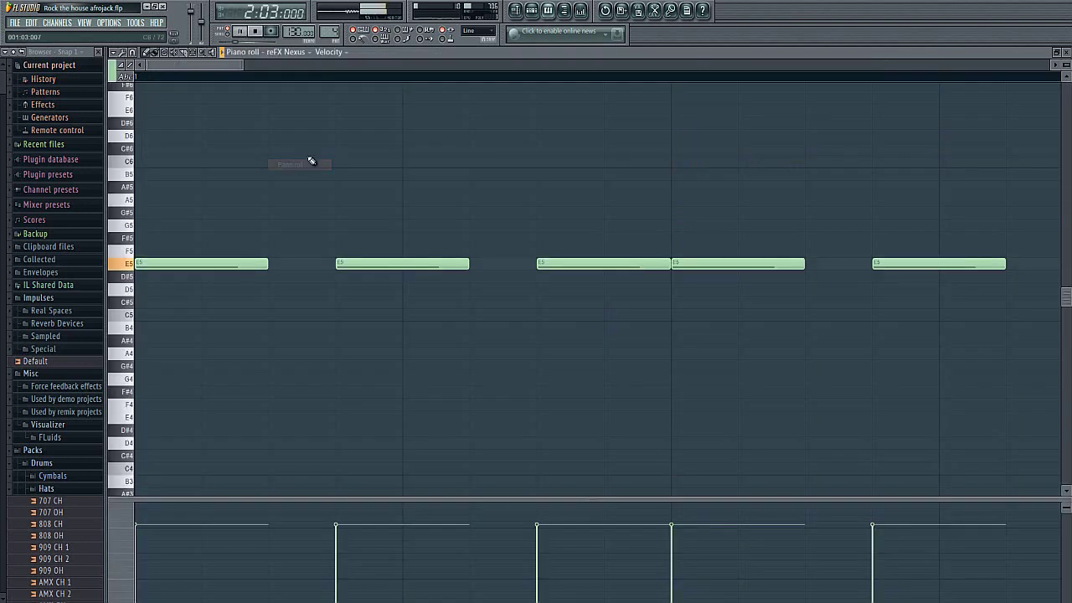
pyautogui.moveTo(244, 65); pyautogui.dragTo(713, 170)
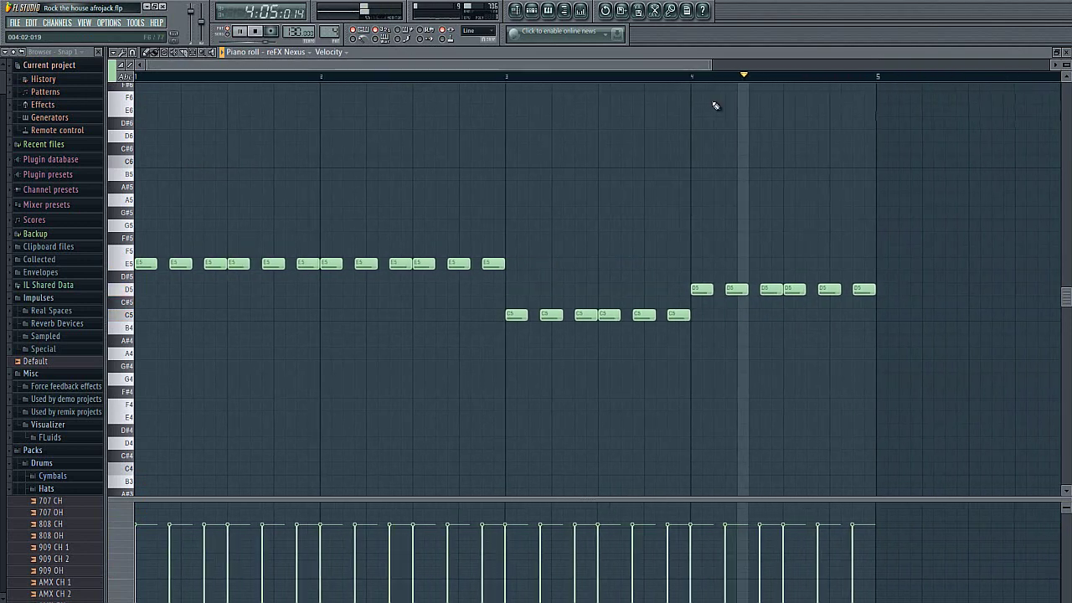
pyautogui.click(1066, 53)
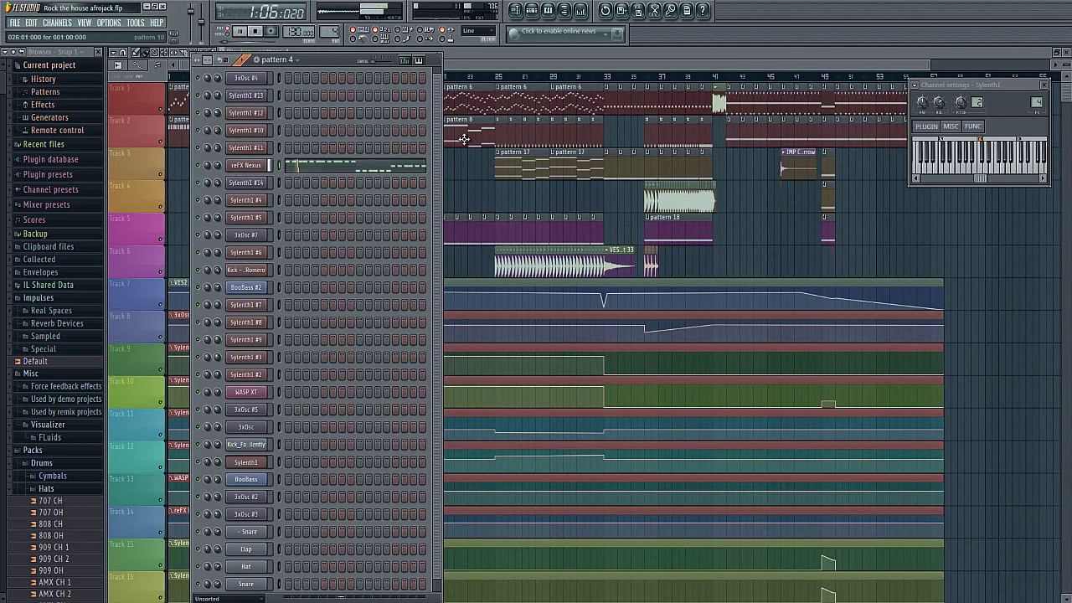
# Inspect the reFX Nexus plugin's preset library, modulation and arpeggiator pages for the AR Future Trance sound, and close its window.
pyautogui.click(246, 166)
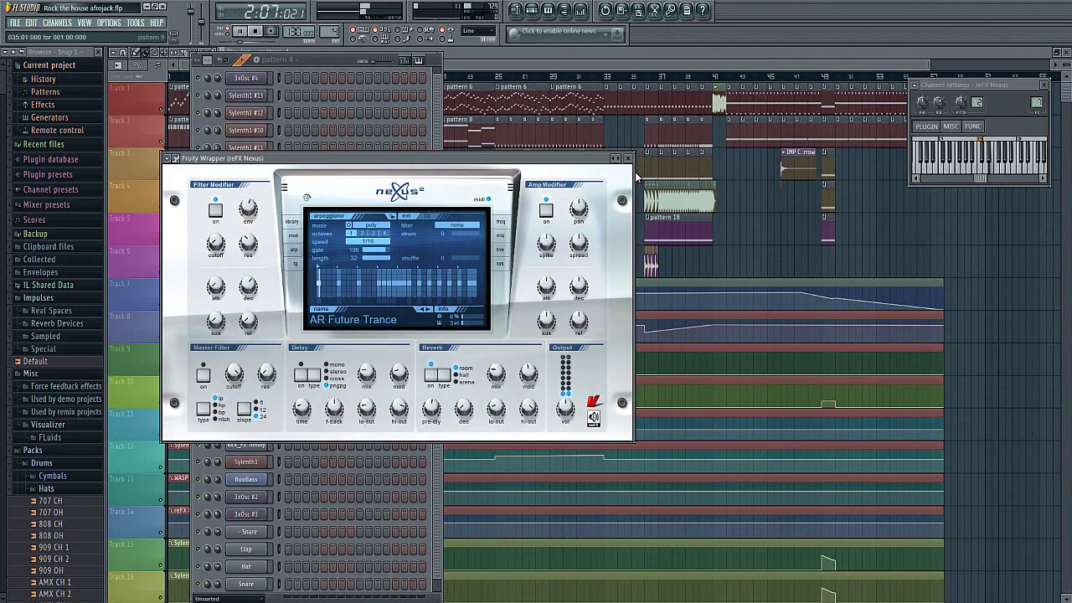
pyautogui.click(293, 233)
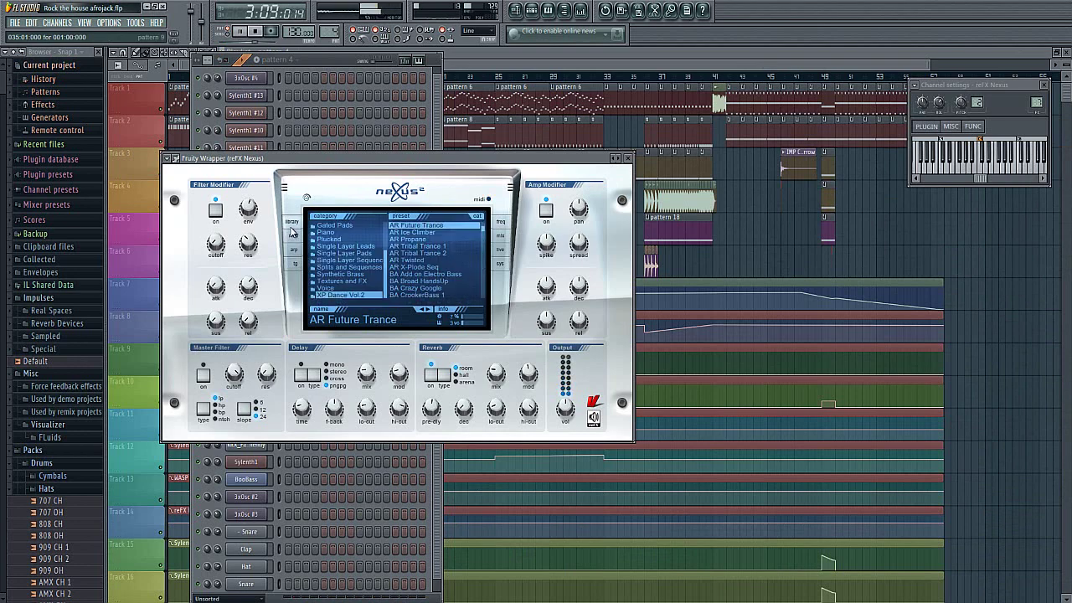
pyautogui.click(292, 236)
pyautogui.click(292, 250)
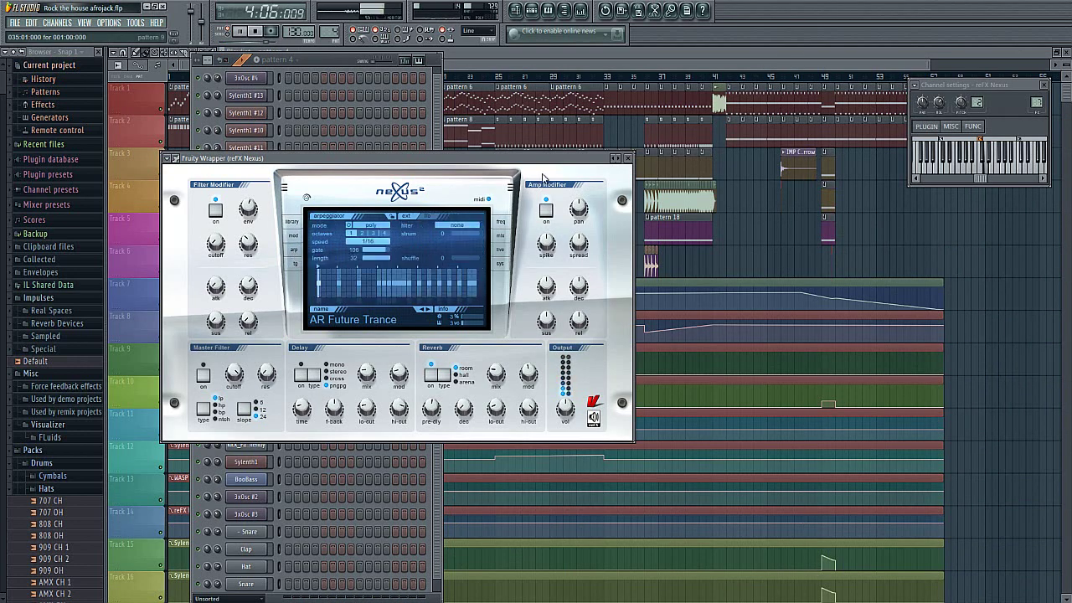
pyautogui.click(627, 159)
# Switch the step sequencer to pattern 5 and look through its channels during playback.
pyautogui.click(284, 62)
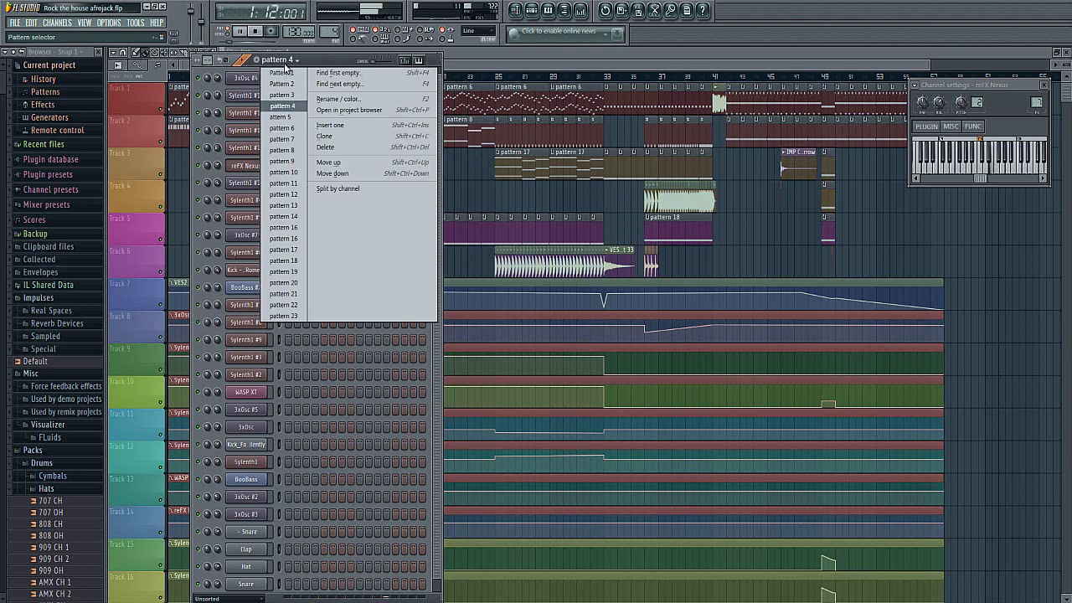
pyautogui.click(289, 119)
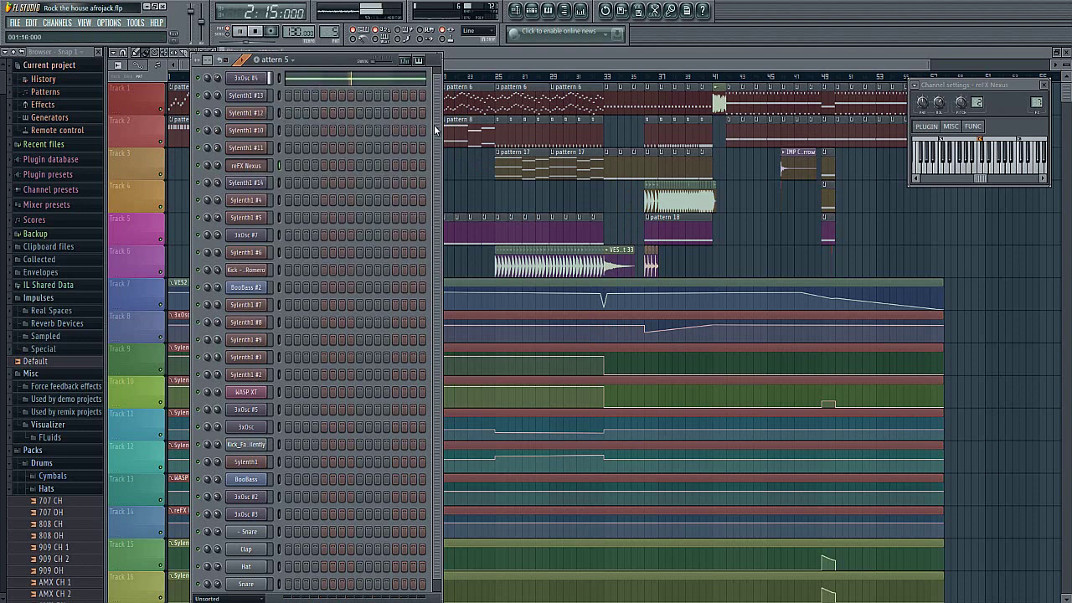
pyautogui.moveTo(434, 130); pyautogui.dragTo(397, 72)
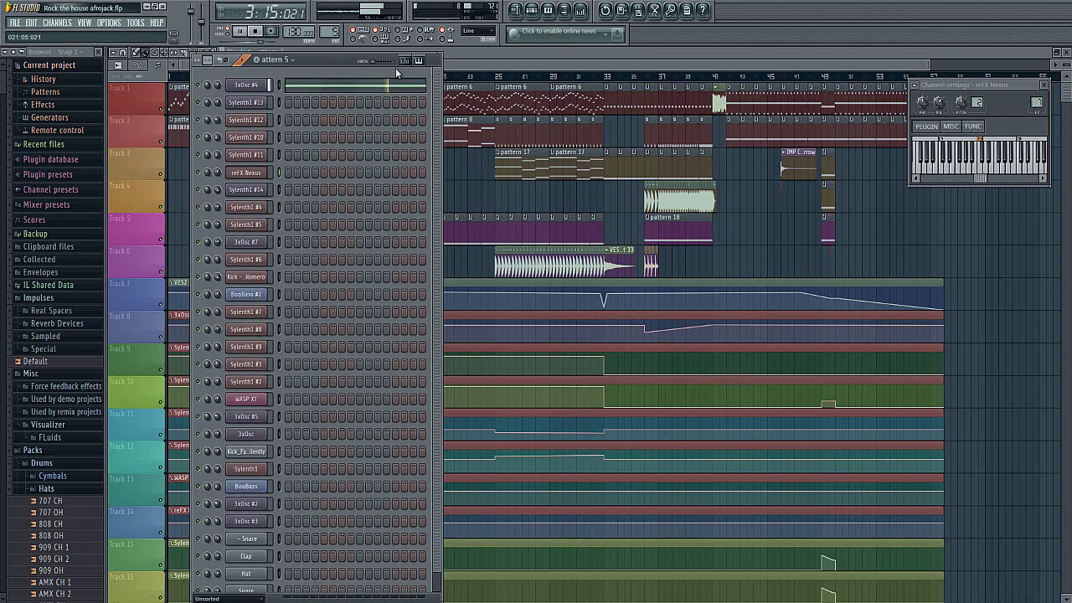
# Switch to pattern 6 and examine all of its Sylenth1 #3 melody notes in the piano roll.
pyautogui.click(290, 61)
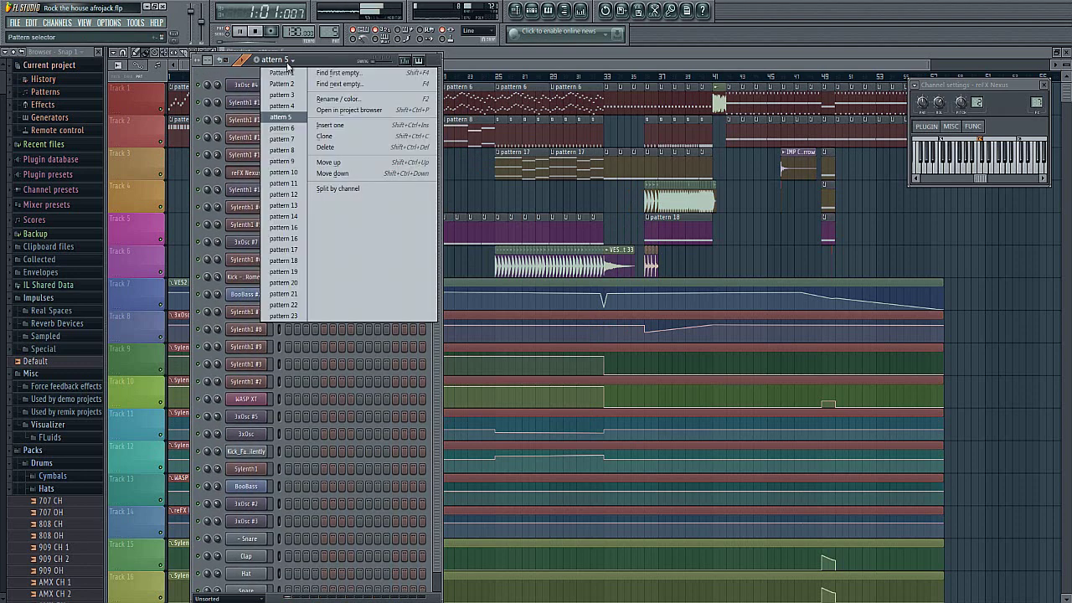
pyautogui.click(281, 138)
pyautogui.click(290, 62)
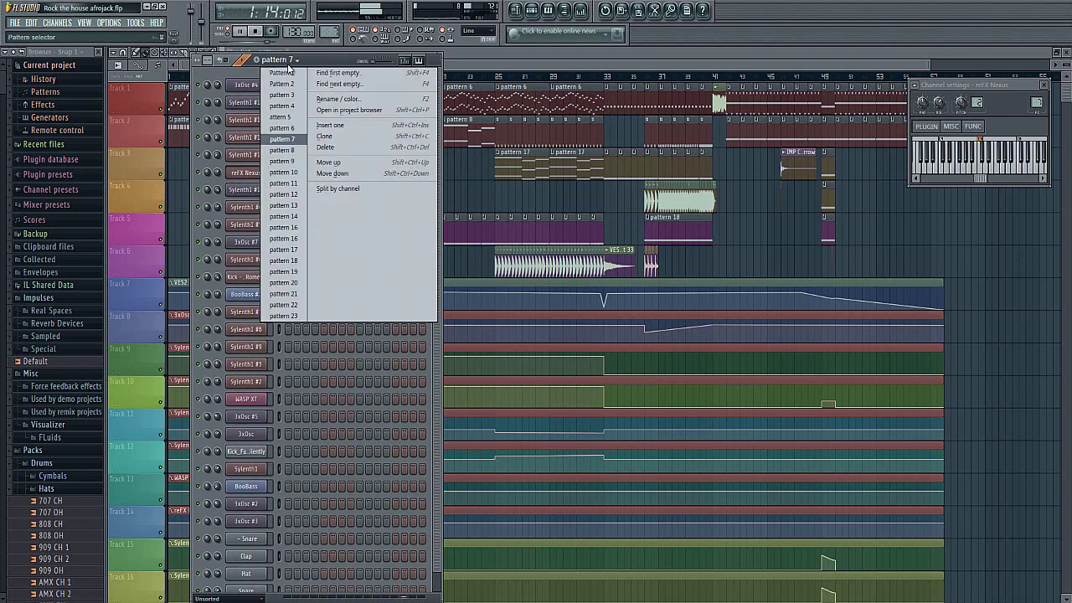
pyautogui.click(281, 127)
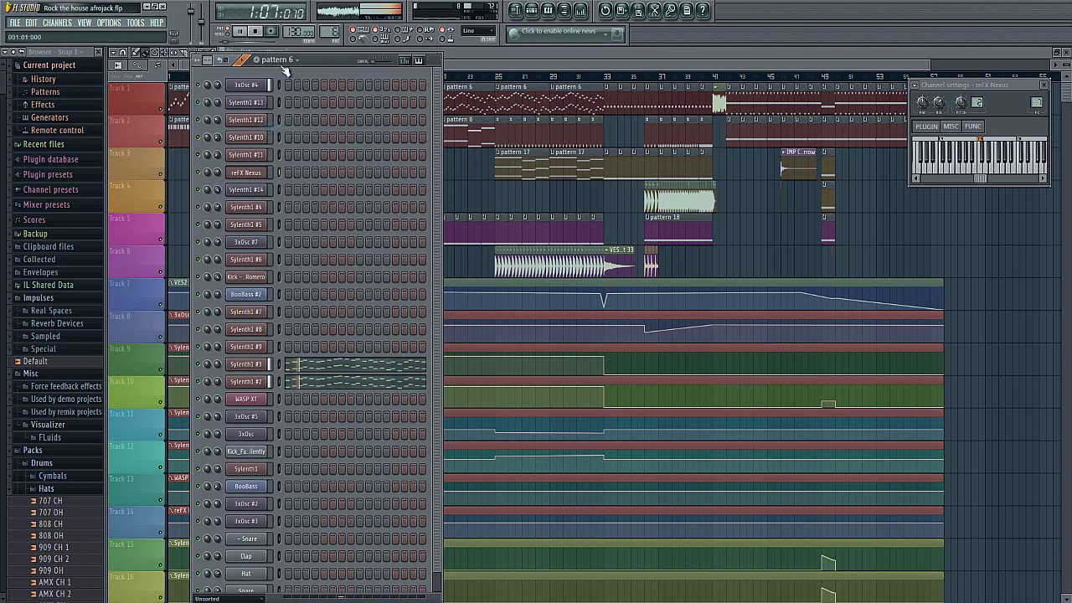
pyautogui.rightClick(261, 382)
pyautogui.click(283, 364)
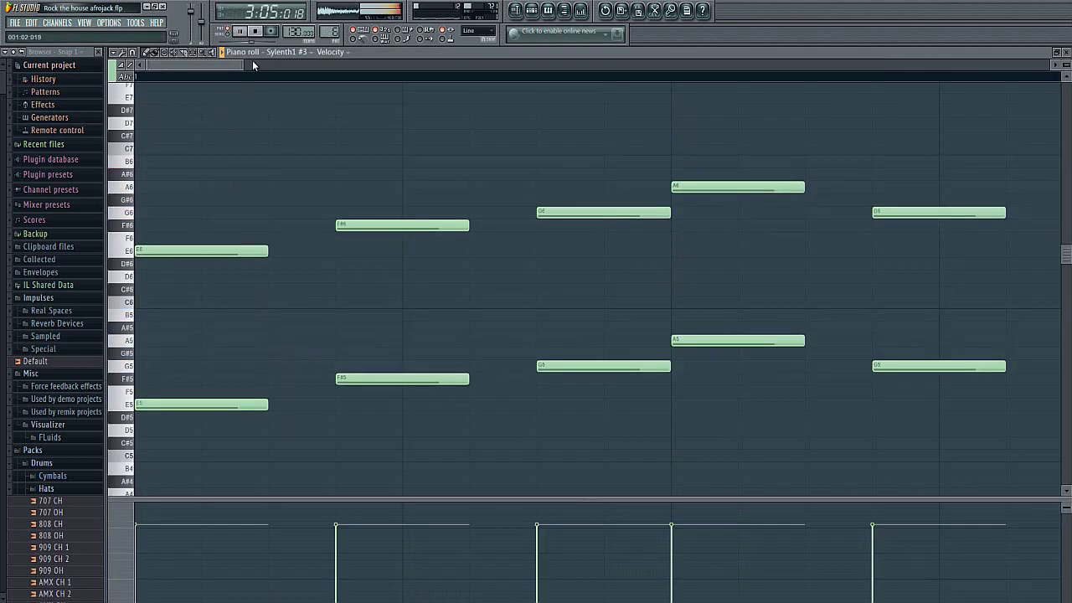
pyautogui.moveTo(242, 64); pyautogui.dragTo(698, 64)
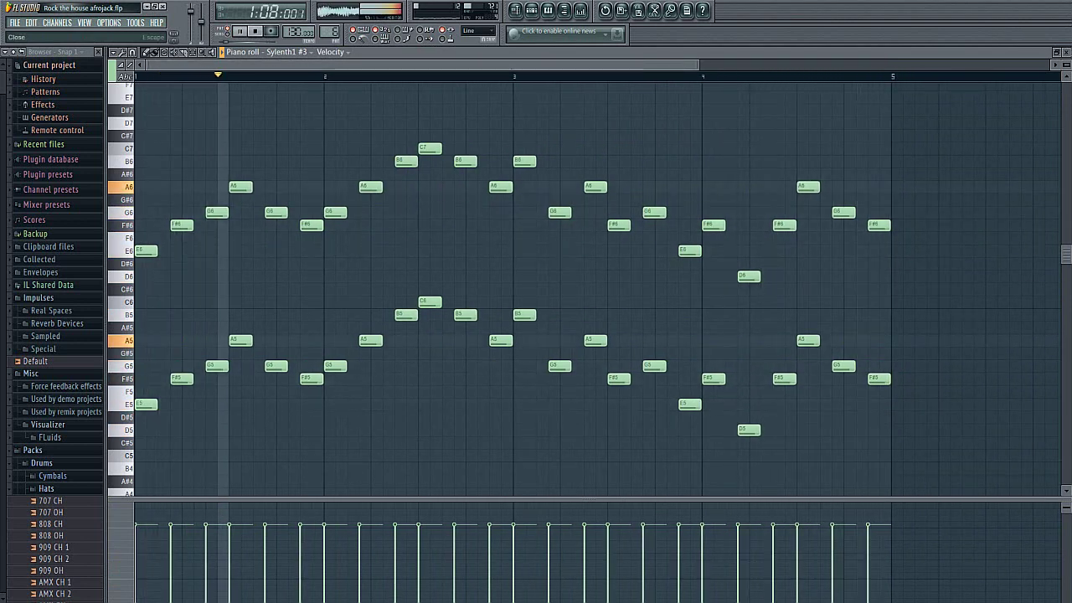
pyautogui.click(1055, 53)
# Inspect the synth settings of pattern 6's Sylenth1 #3 and Sylenth1 #2 channels, closing each plugin window.
pyautogui.click(245, 365)
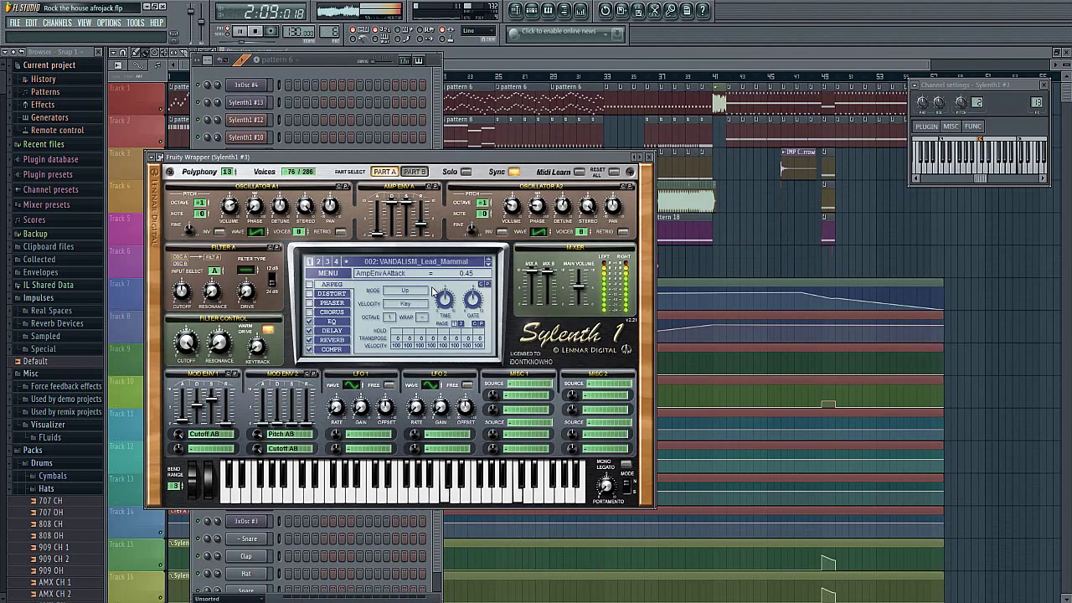
pyautogui.click(650, 156)
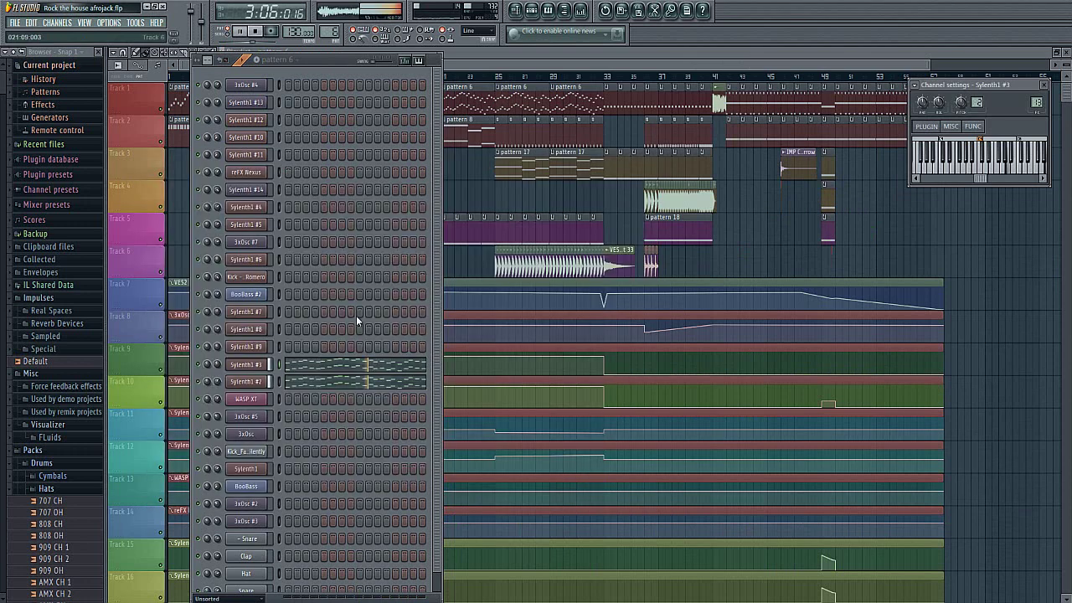
pyautogui.click(245, 383)
pyautogui.click(620, 129)
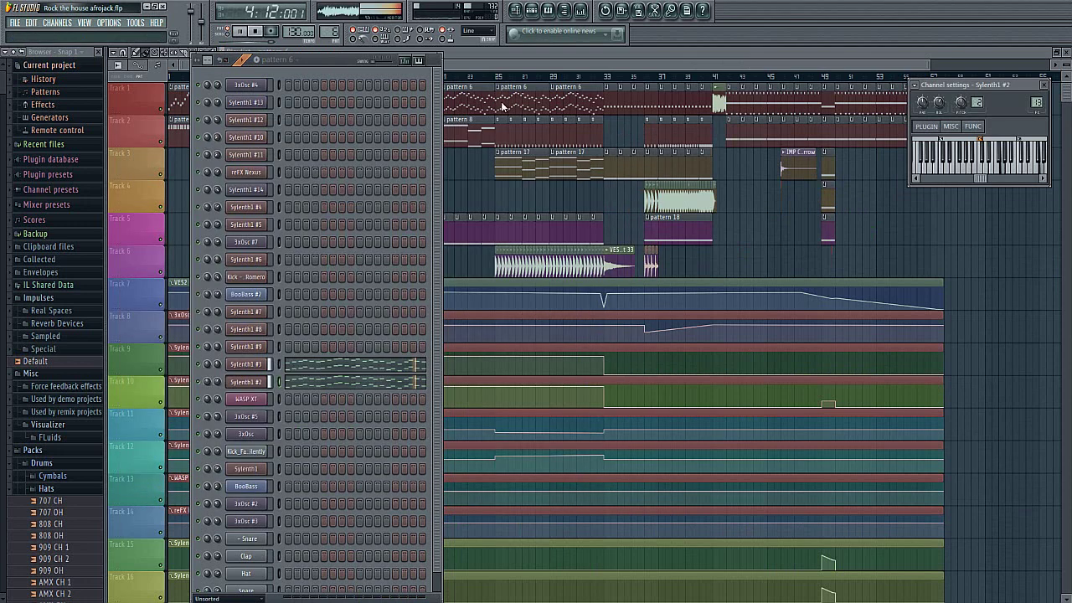
# Look through pattern 7's channels, and switch the step sequencer to pattern 8 for playback.
pyautogui.scroll(1, 331, 32)
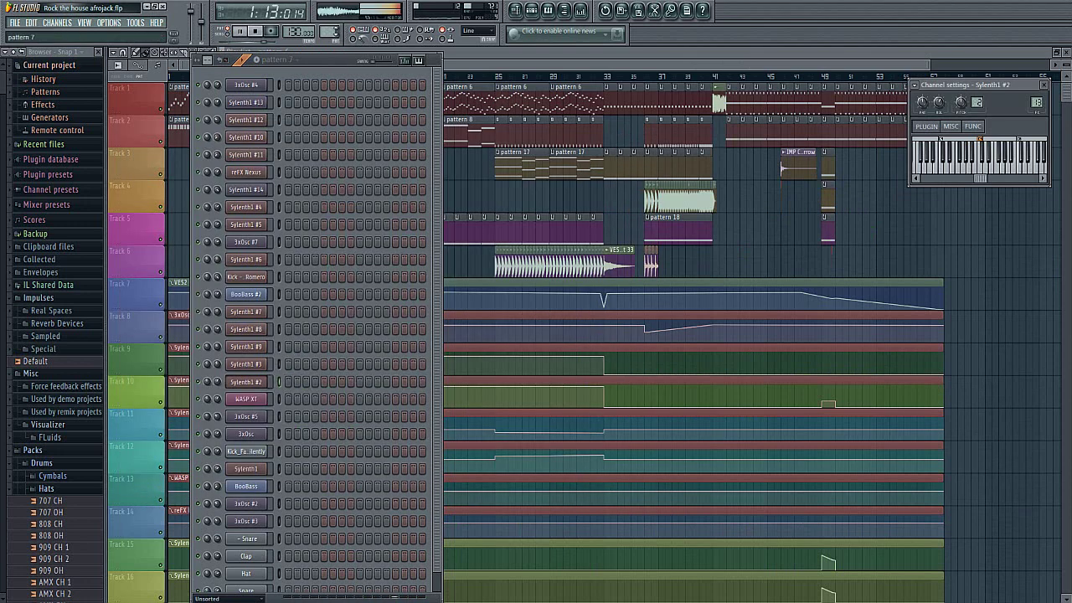
pyautogui.moveTo(436, 124); pyautogui.dragTo(436, 225)
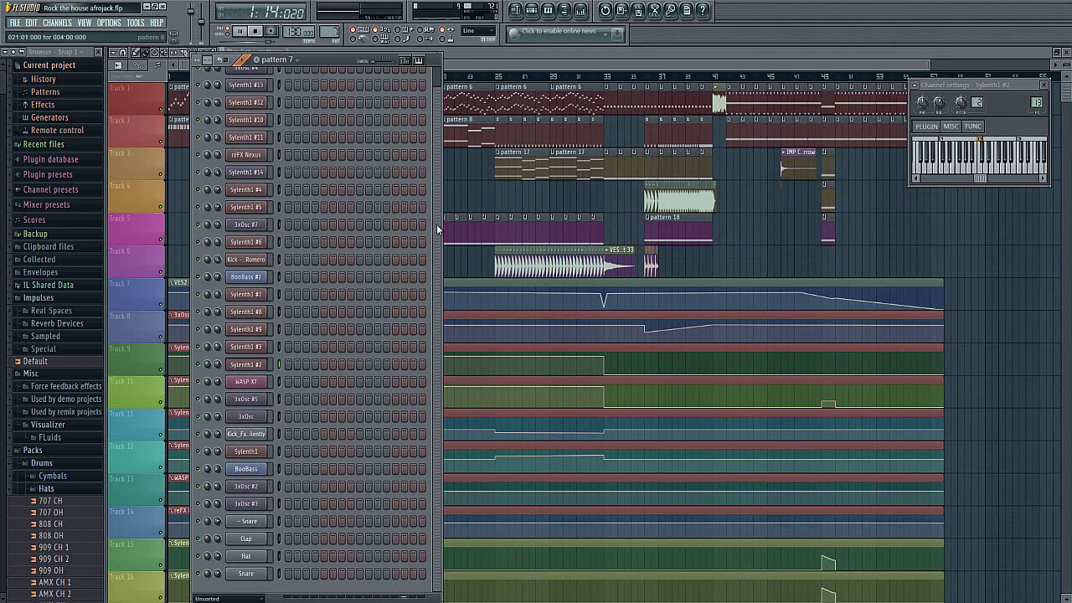
pyautogui.click(292, 61)
pyautogui.click(293, 156)
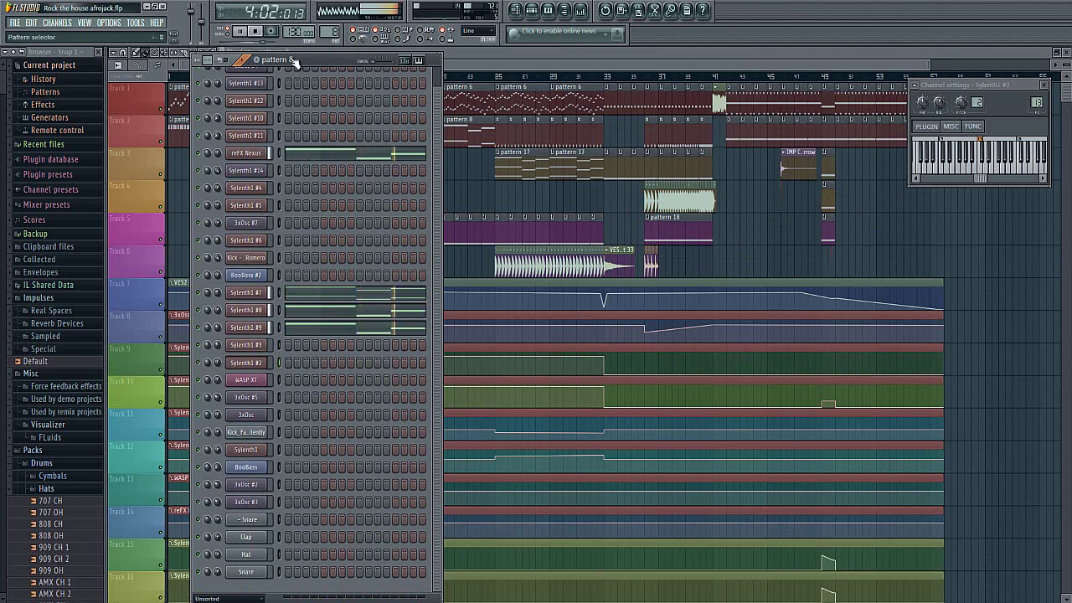
# Inspect the reFX Nexus preset used in pattern 8 in the plugin's library page, and close the window.
pyautogui.click(246, 153)
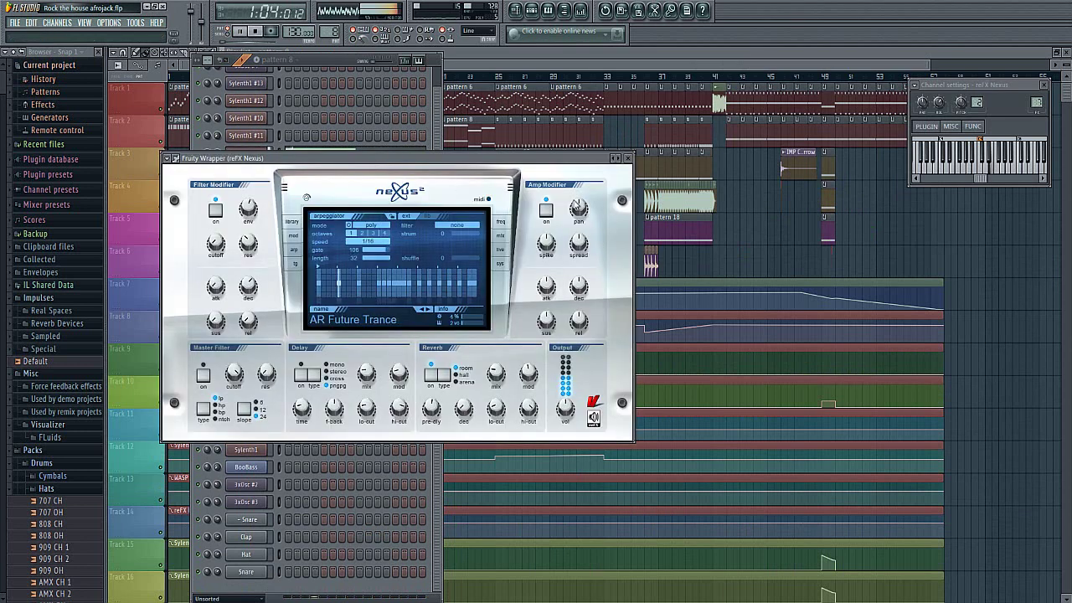
pyautogui.click(292, 223)
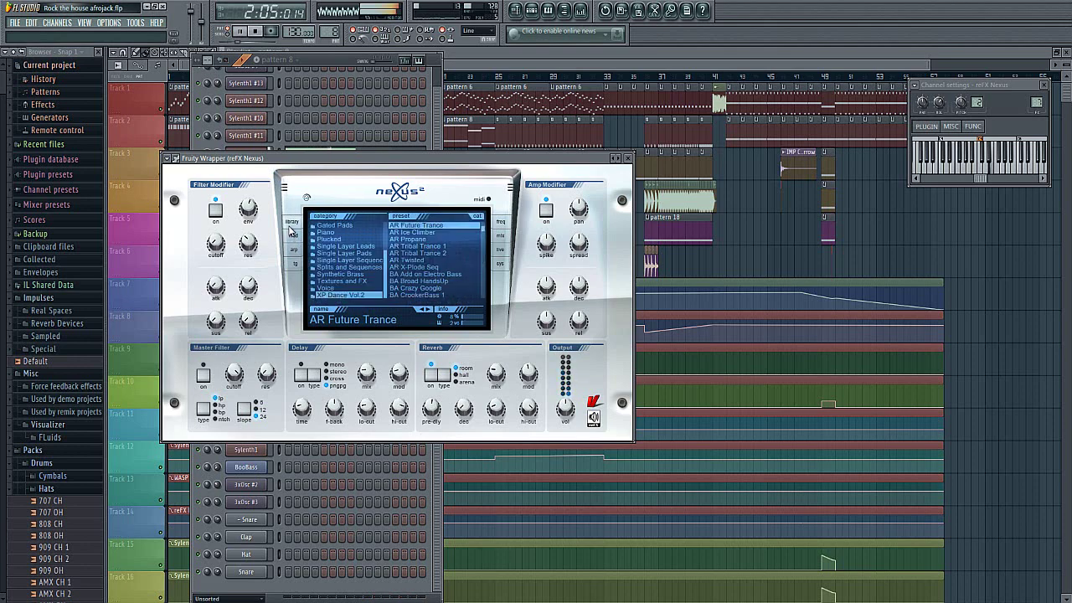
pyautogui.click(627, 159)
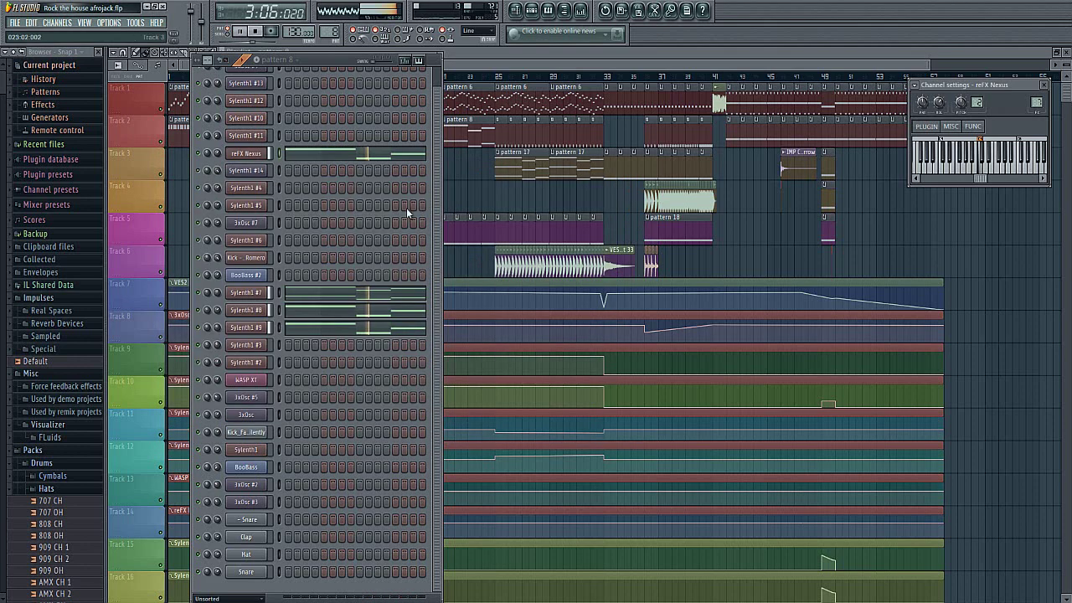
# Inspect the presets and synth settings of the Sylenth1 #7, #8 and #9 channels used in pattern 8.
pyautogui.click(251, 299)
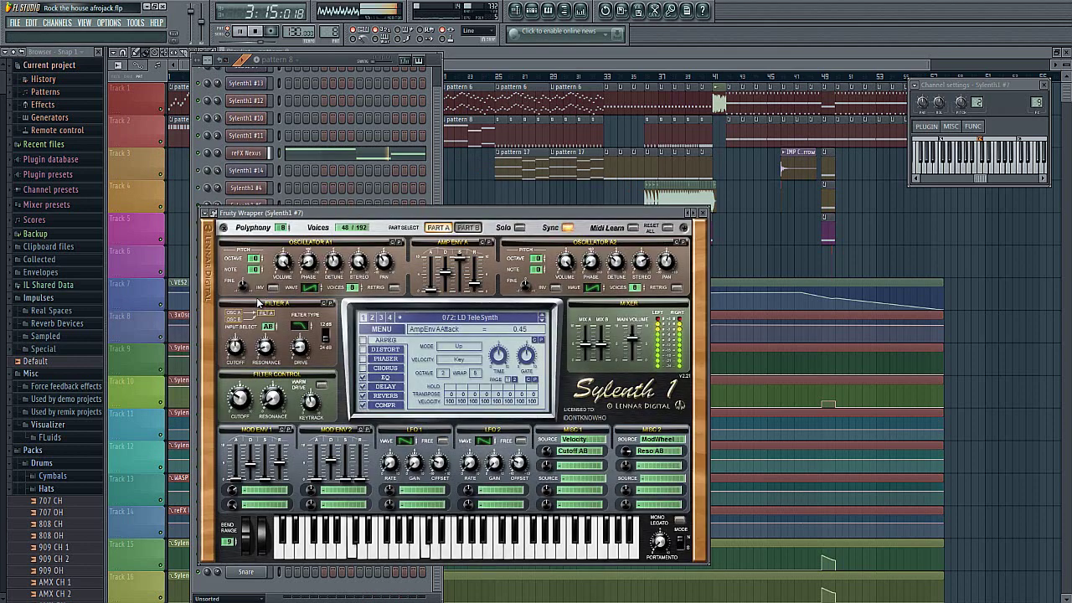
pyautogui.click(706, 216)
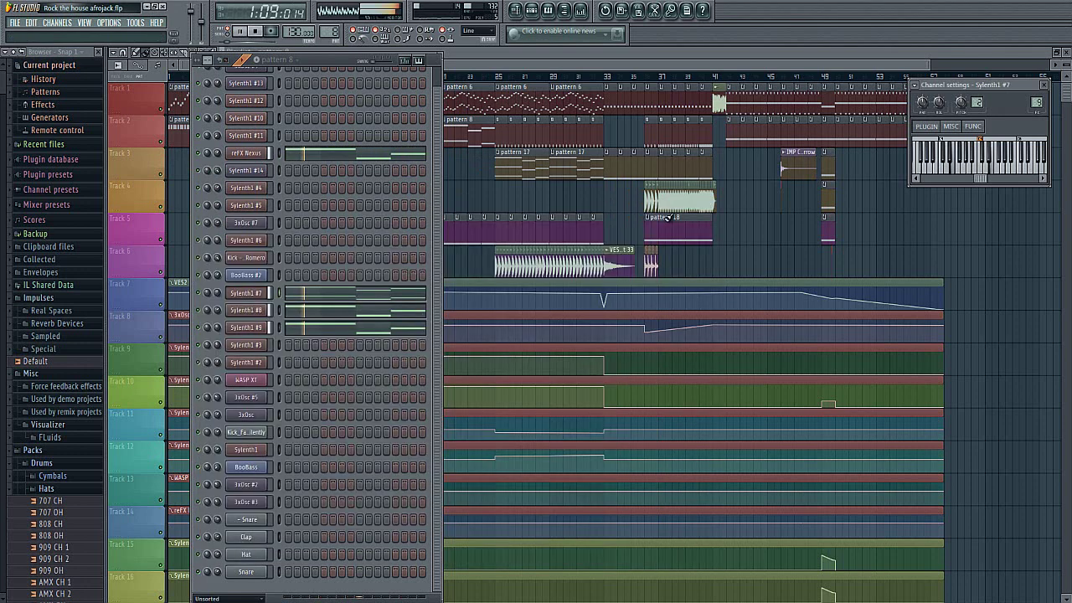
pyautogui.click(261, 318)
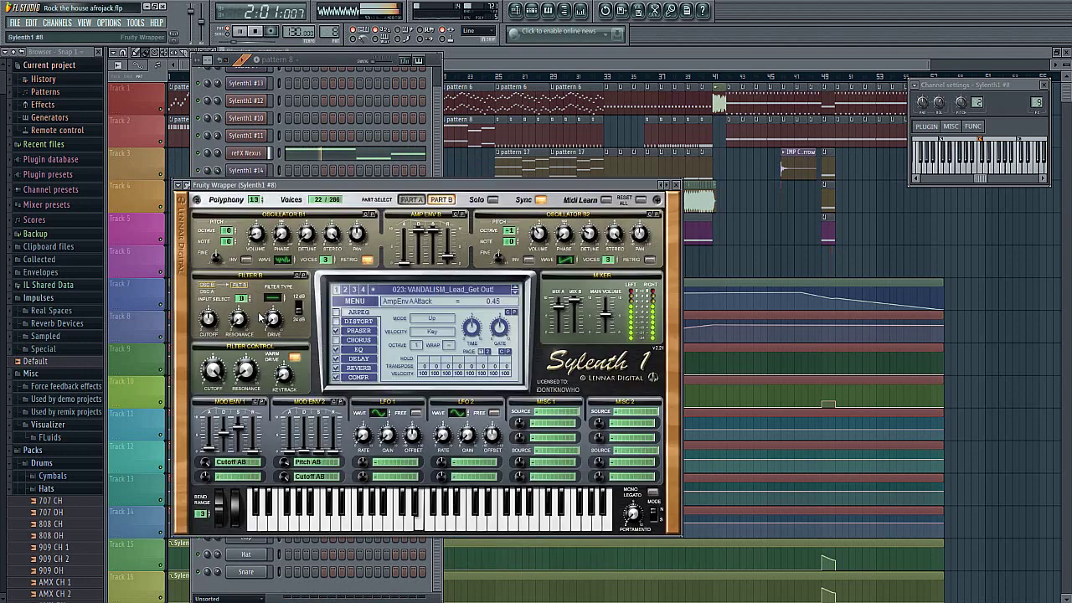
pyautogui.click(677, 185)
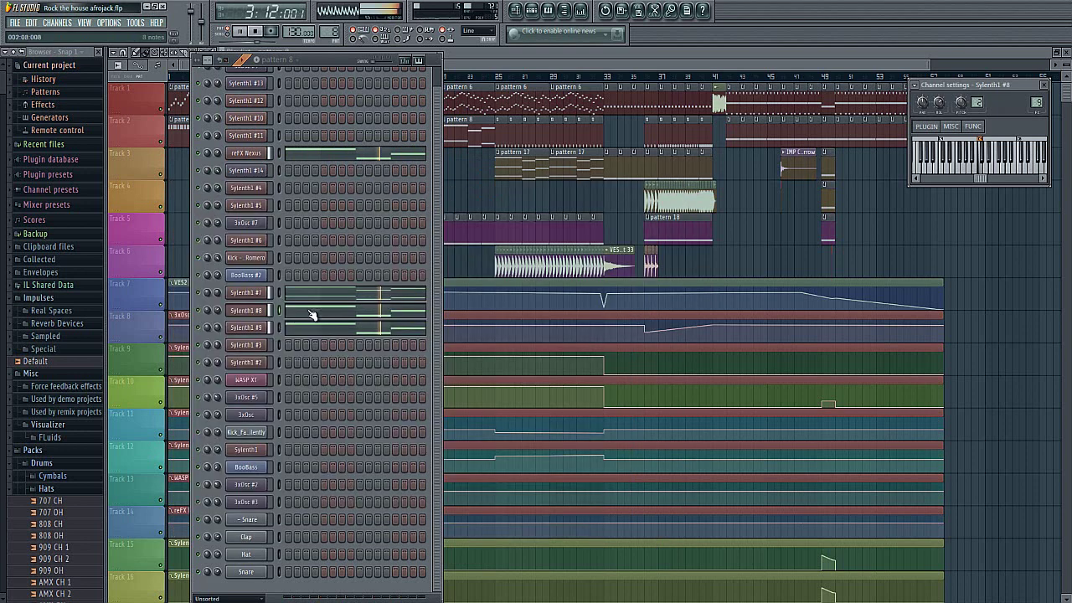
pyautogui.click(258, 333)
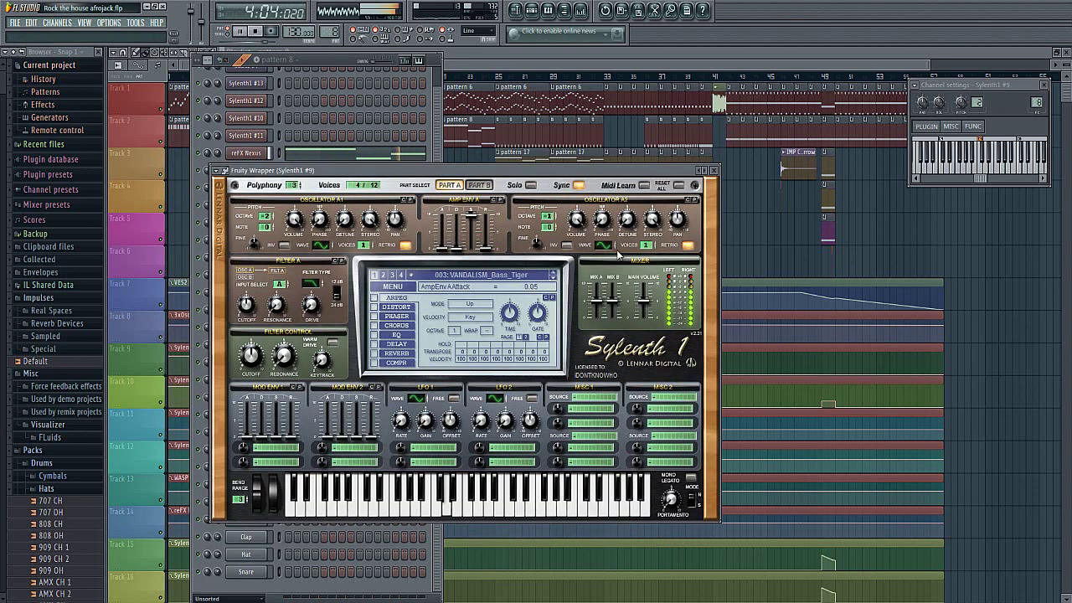
pyautogui.click(715, 172)
# Examine all of the Sylenth1 #7 channel's pattern 8 notes in the piano roll, and close it.
pyautogui.rightClick(255, 293)
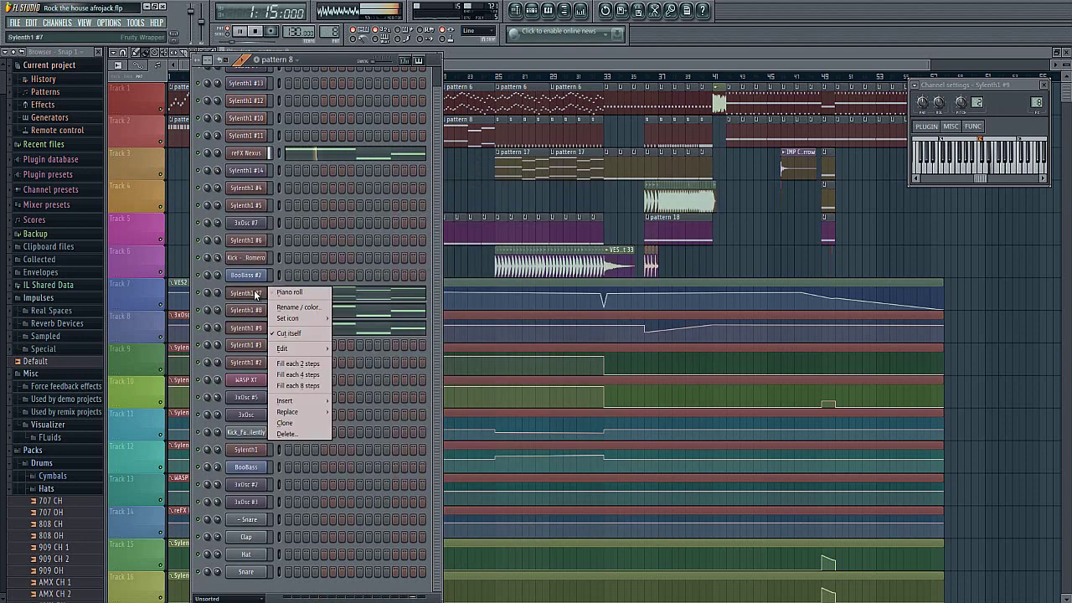
pyautogui.click(289, 291)
pyautogui.rightClick(258, 292)
pyautogui.click(289, 292)
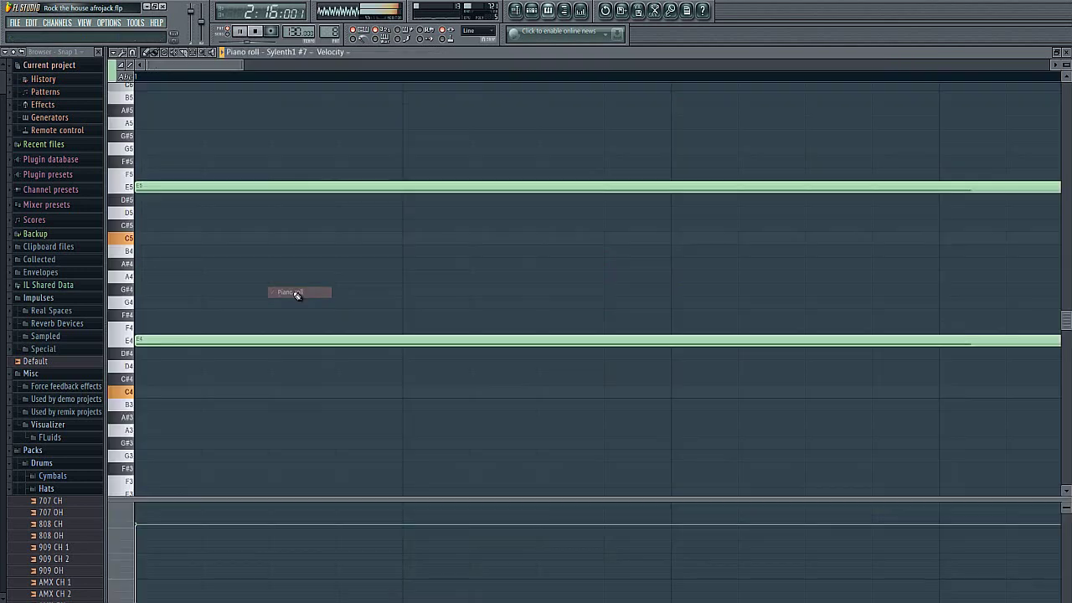
pyautogui.moveTo(243, 66); pyautogui.dragTo(715, 66)
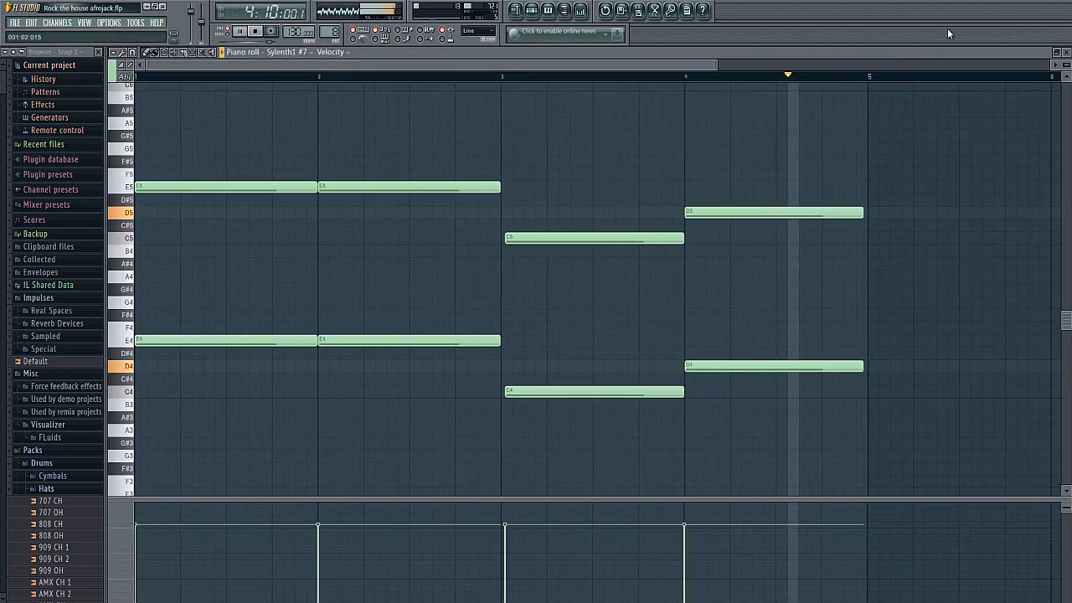
pyautogui.click(1066, 52)
# Play pattern 9 and pattern 10 in the step sequencer to show their channels.
pyautogui.click(290, 67)
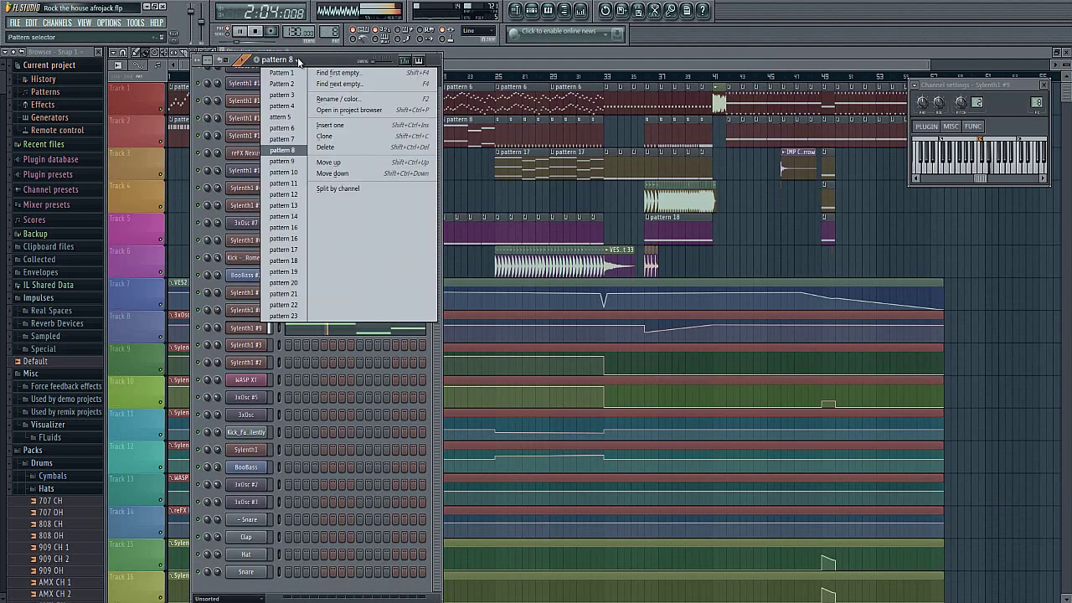
pyautogui.click(283, 161)
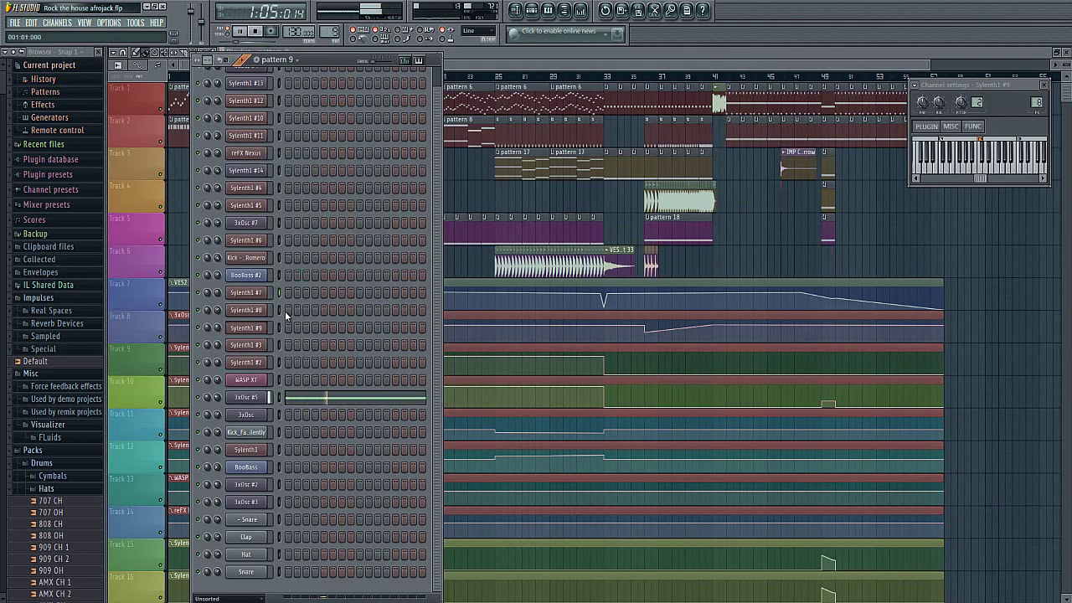
pyautogui.click(299, 64)
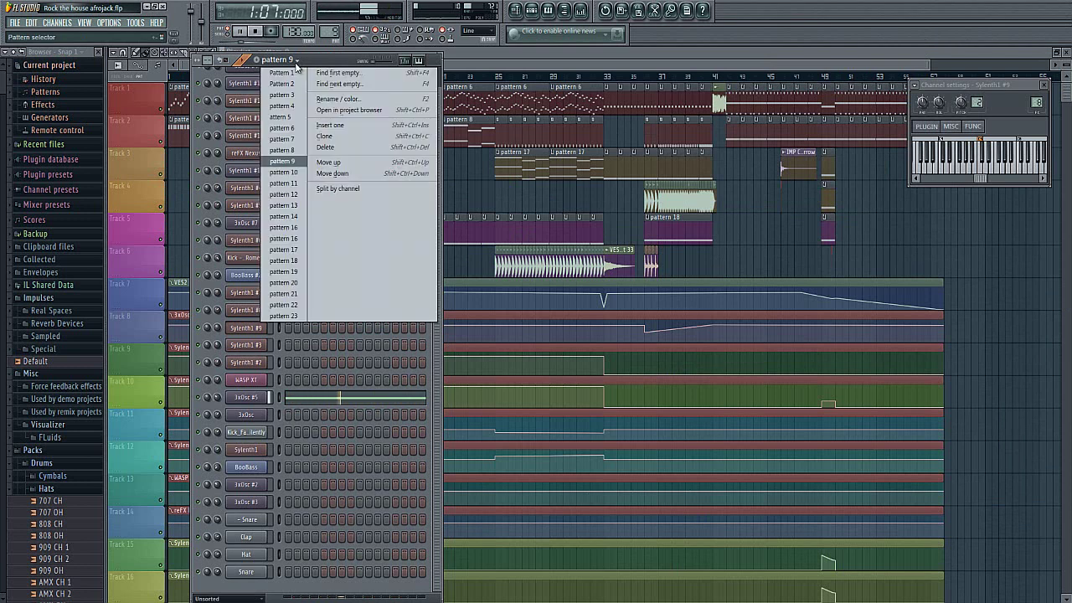
pyautogui.click(301, 176)
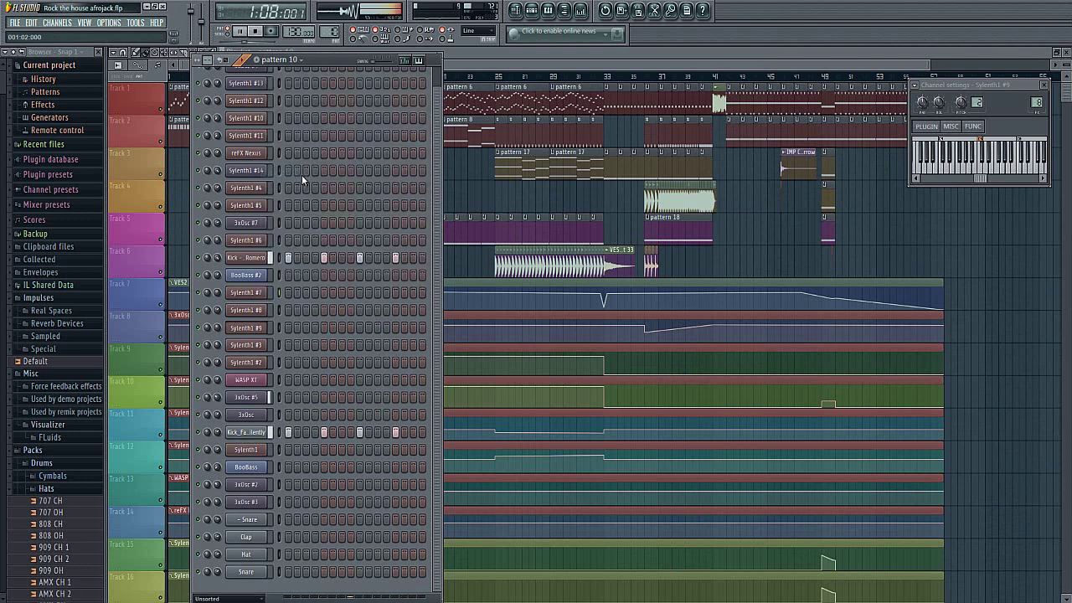
# Play pattern 11 and examine all of the Sylenth1 #4 channel's notes in the piano roll, and close it.
pyautogui.click(303, 64)
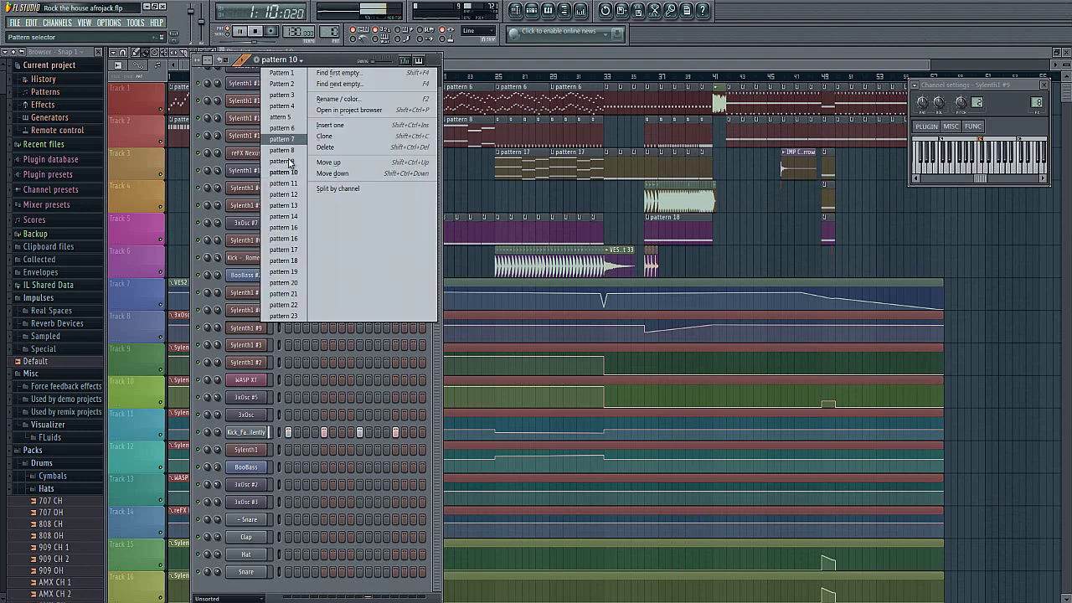
pyautogui.click(295, 188)
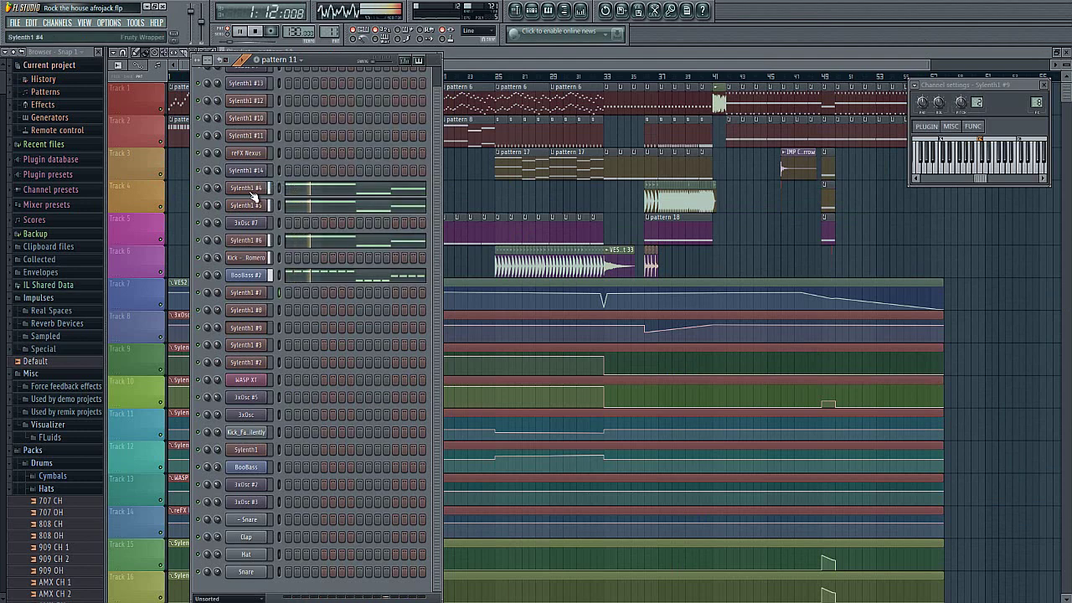
pyautogui.rightClick(268, 186)
pyautogui.click(280, 188)
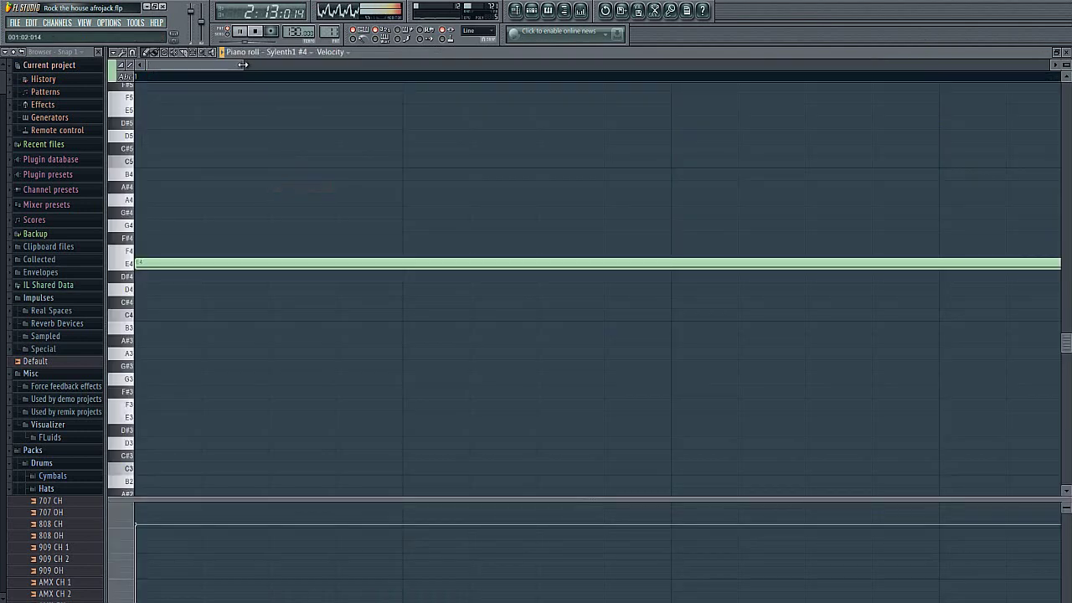
pyautogui.moveTo(241, 65); pyautogui.dragTo(724, 63)
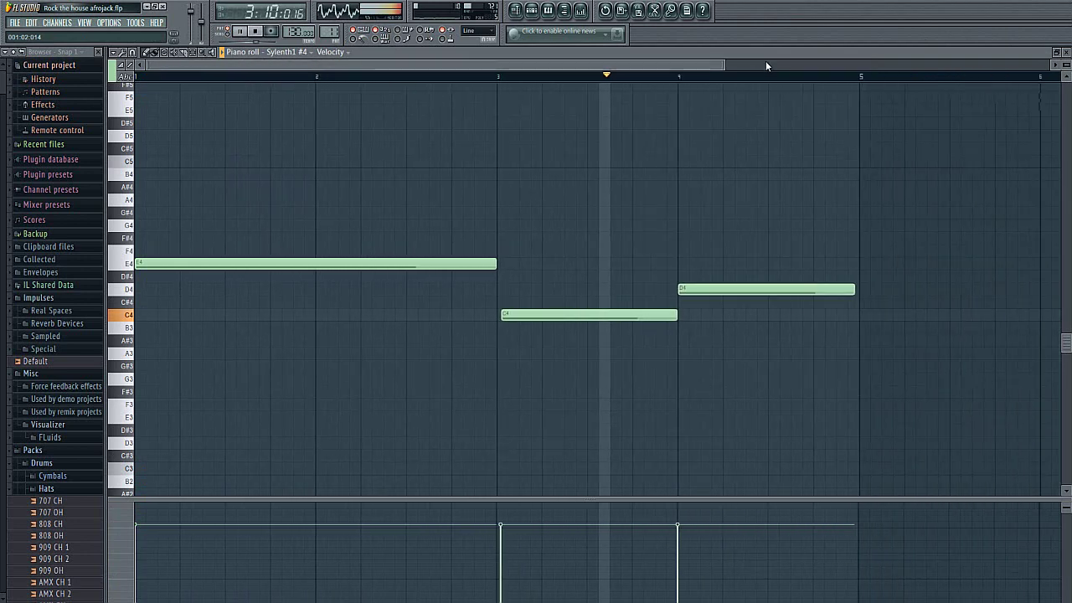
pyautogui.click(1066, 53)
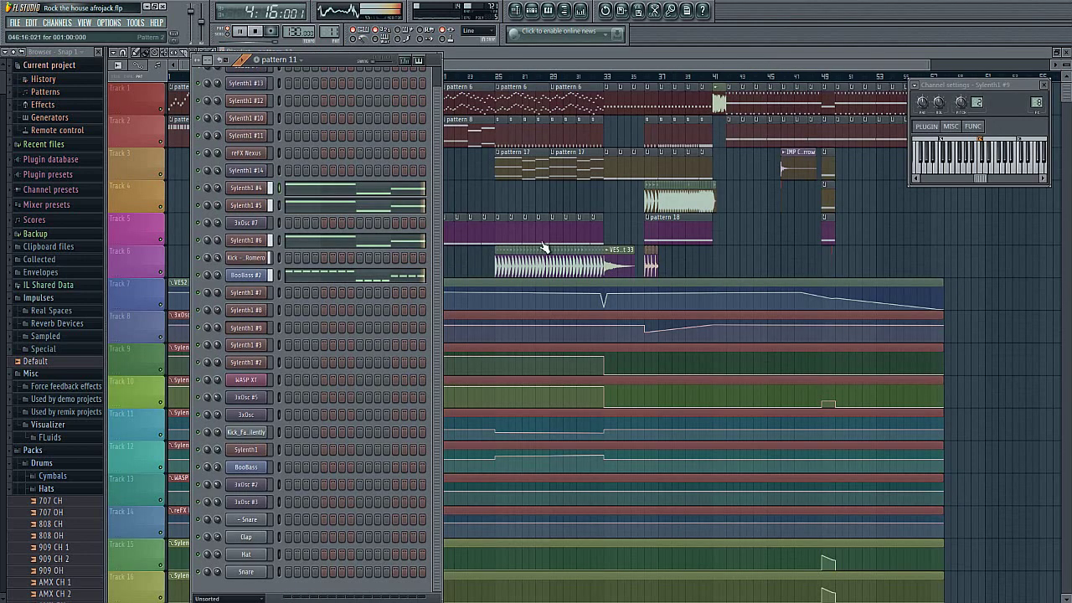
# Inspect the presets and synth settings of the Sylenth1 #4, #5 and #6 channels used in pattern 11.
pyautogui.click(251, 194)
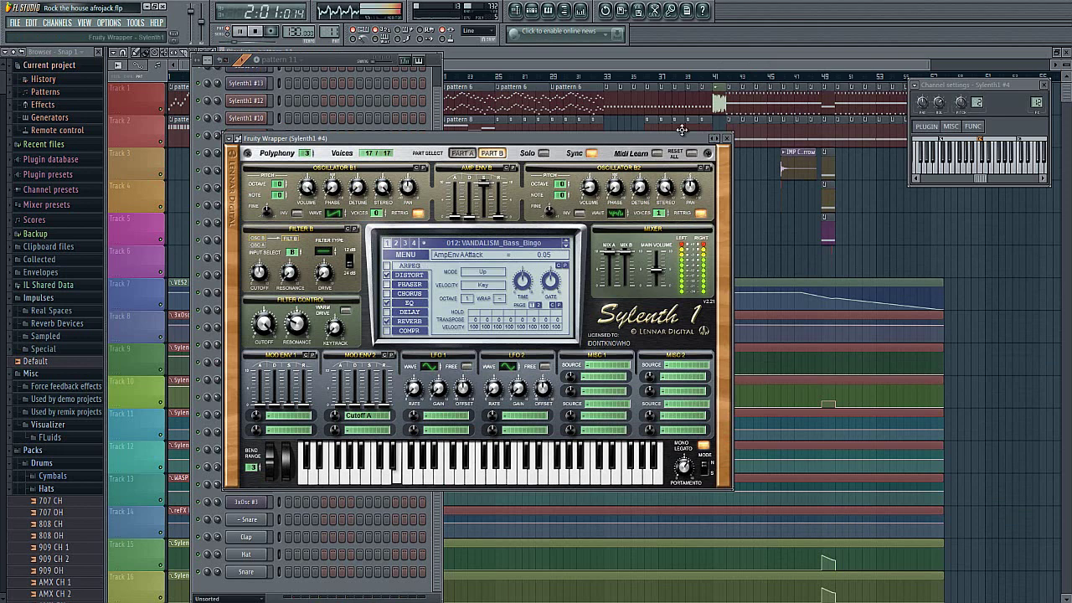
pyautogui.click(725, 138)
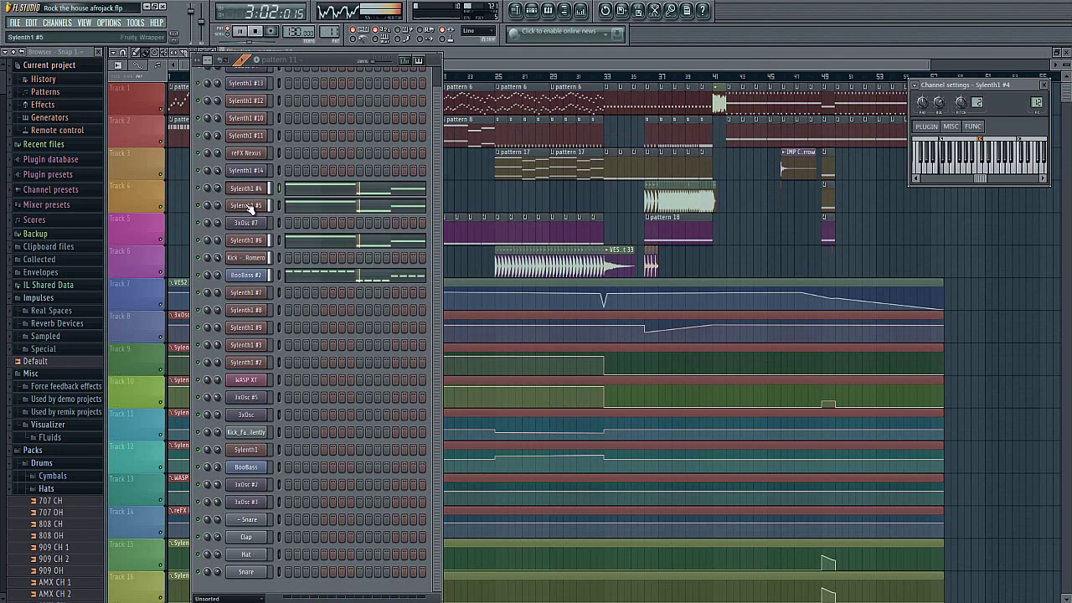
pyautogui.click(247, 206)
pyautogui.click(664, 181)
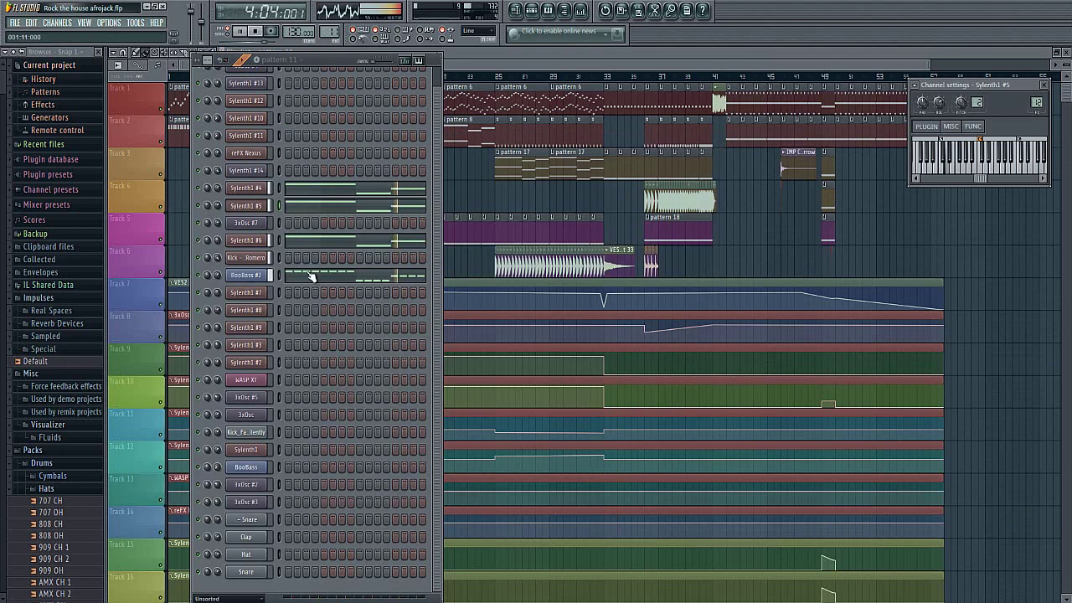
pyautogui.click(248, 241)
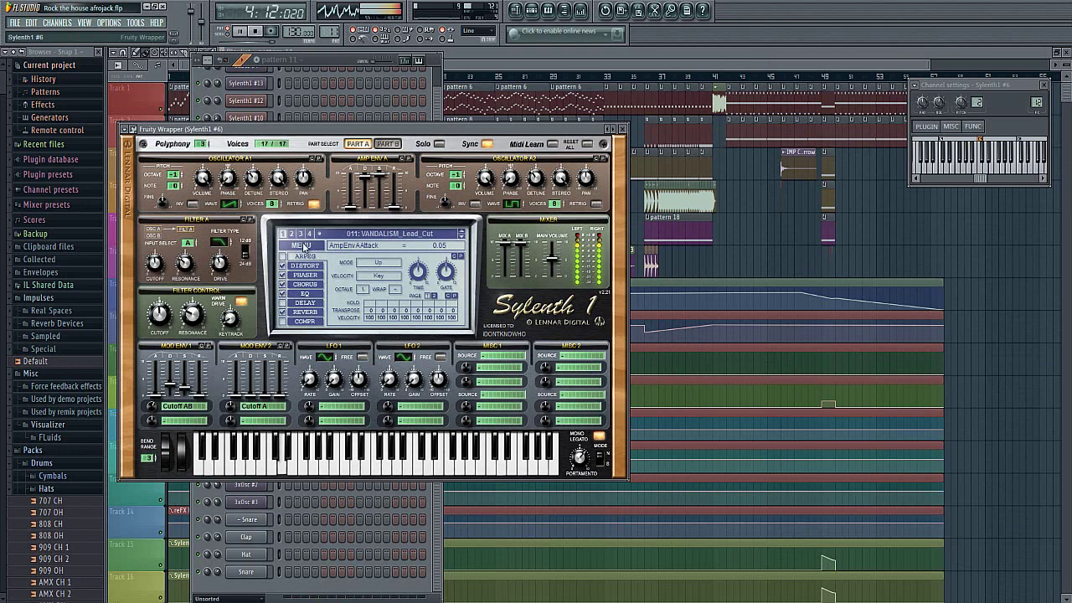
pyautogui.click(622, 131)
# Inspect the BooBass #2 channel's settings and all of its pattern 11 notes in the piano roll, and close the roll.
pyautogui.click(248, 276)
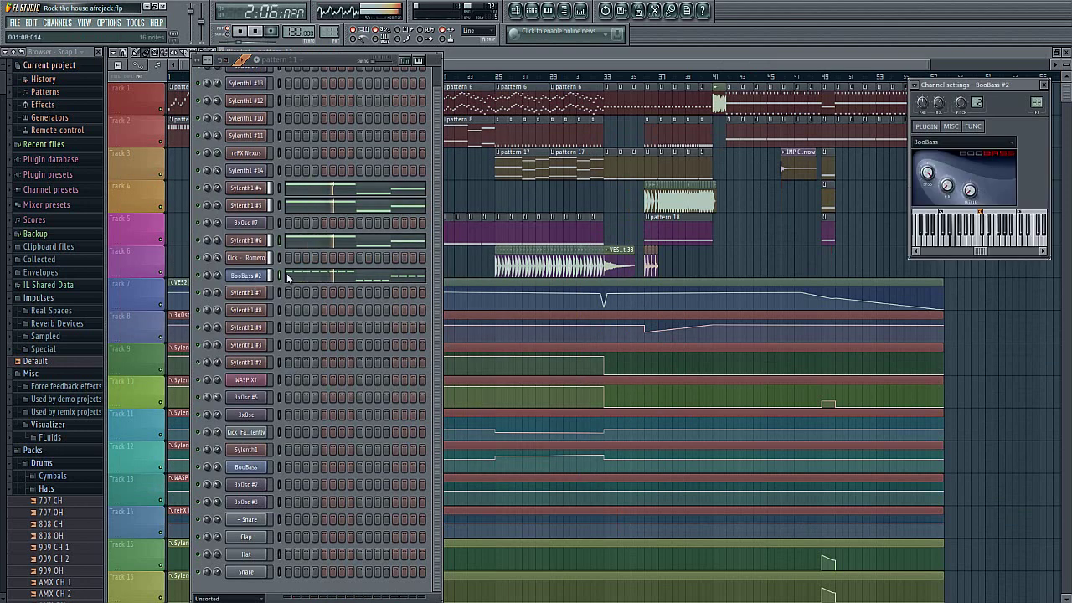
pyautogui.rightClick(274, 278)
pyautogui.click(285, 276)
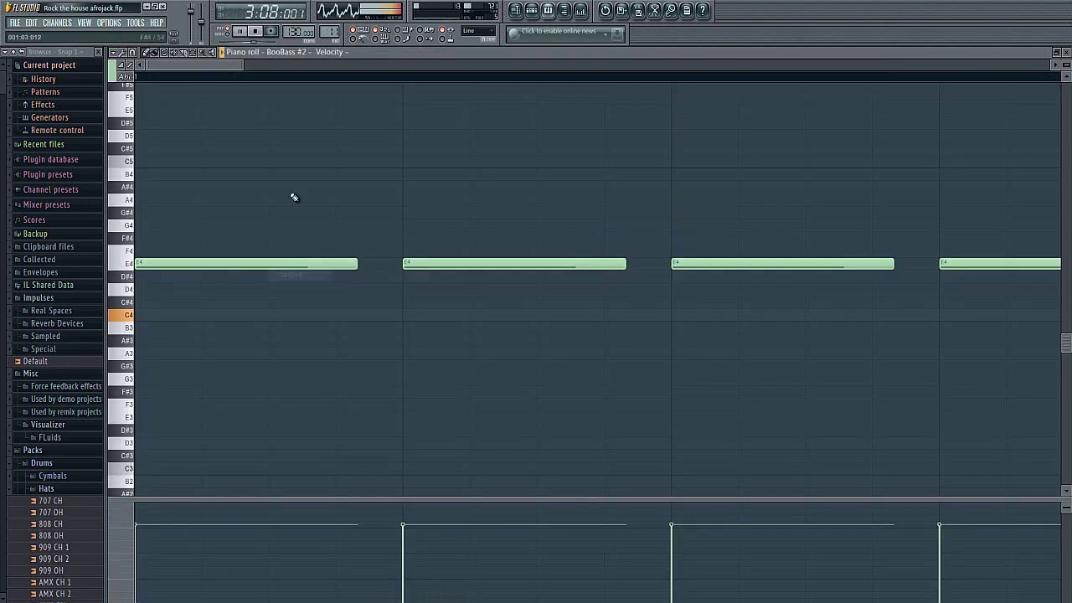
pyautogui.moveTo(242, 65); pyautogui.dragTo(712, 70)
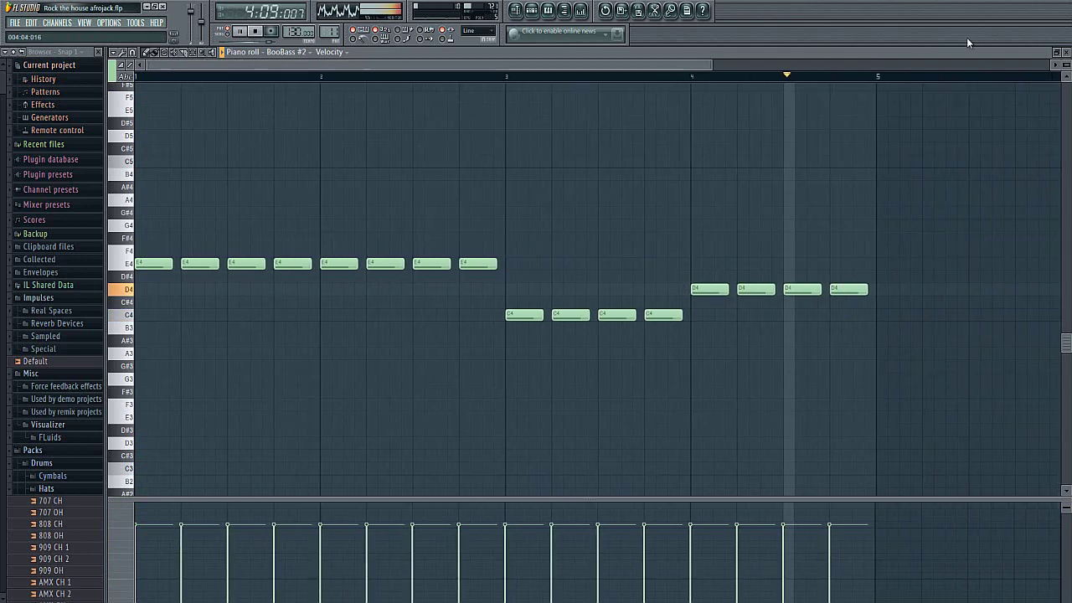
pyautogui.click(1062, 52)
# Play pattern 12 and inspect the presets and synth settings of its Sylenth1 #3 and Sylenth1 #2 channels.
pyautogui.click(279, 60)
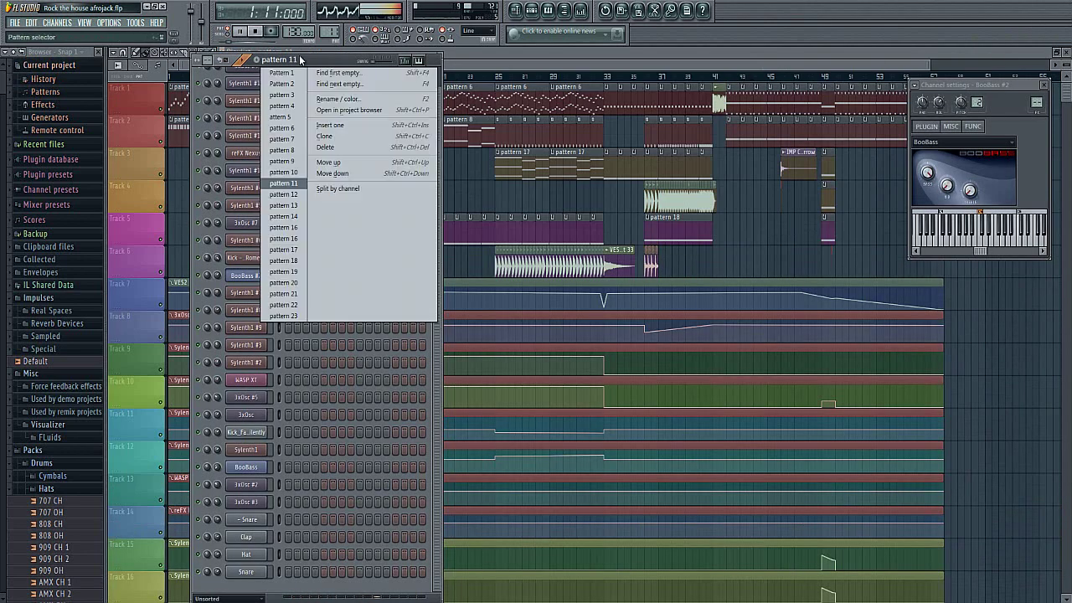
pyautogui.click(299, 194)
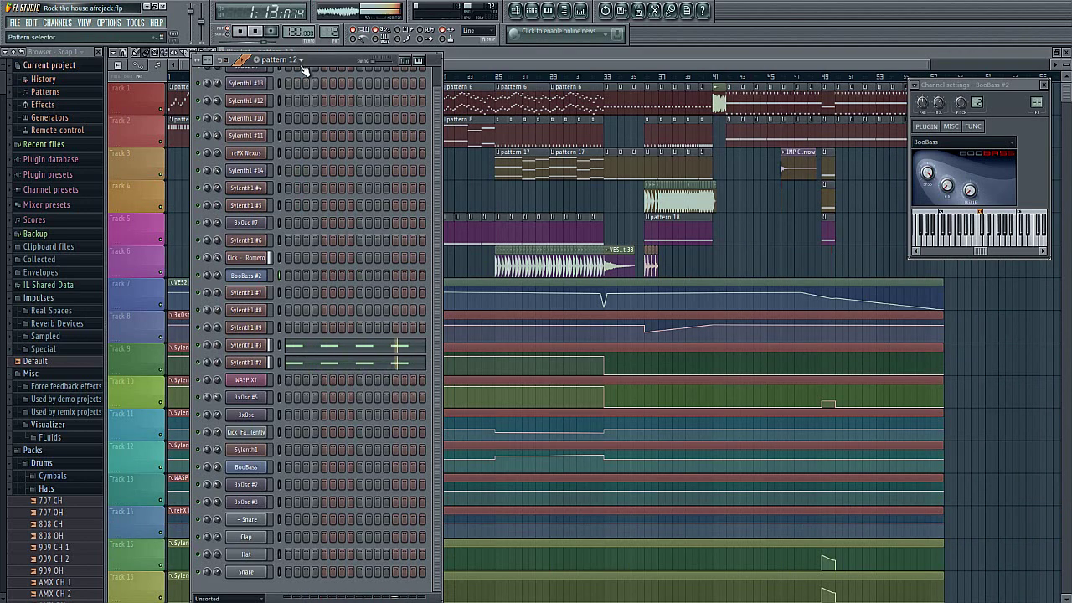
pyautogui.click(260, 345)
pyautogui.click(649, 157)
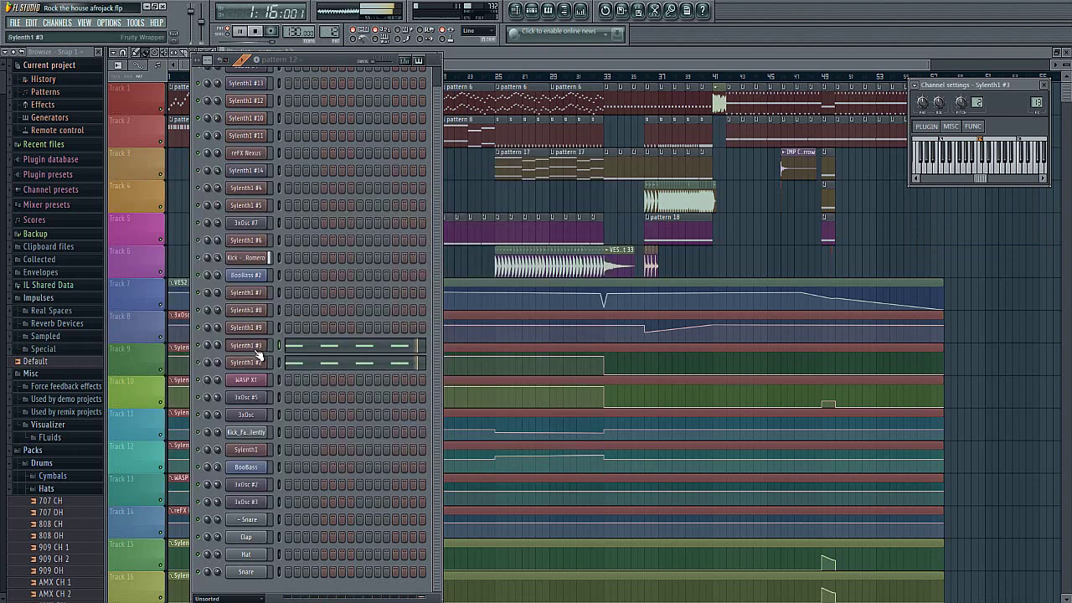
pyautogui.click(256, 366)
pyautogui.click(623, 130)
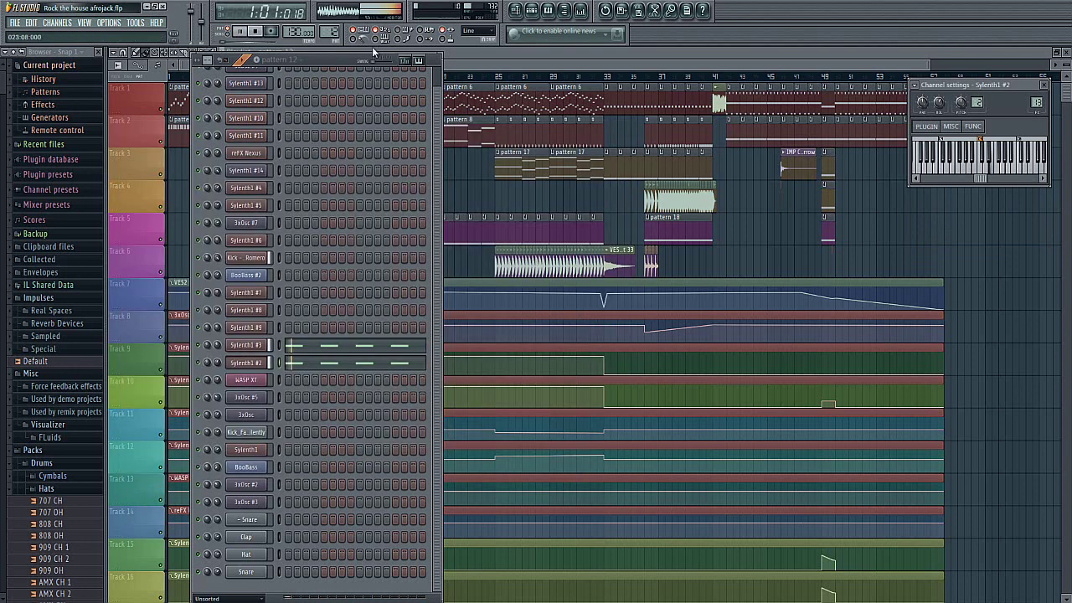
# Play patterns 13 and 14 and both patterns named 16 in the step sequencer to show their channels.
pyautogui.click(291, 65)
pyautogui.click(299, 204)
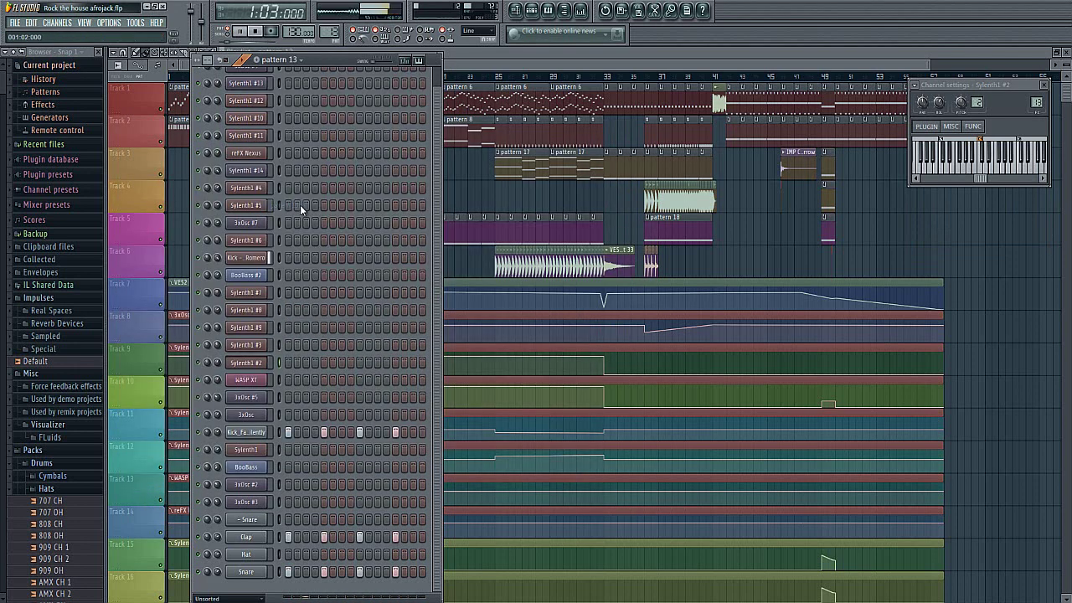
pyautogui.click(303, 63)
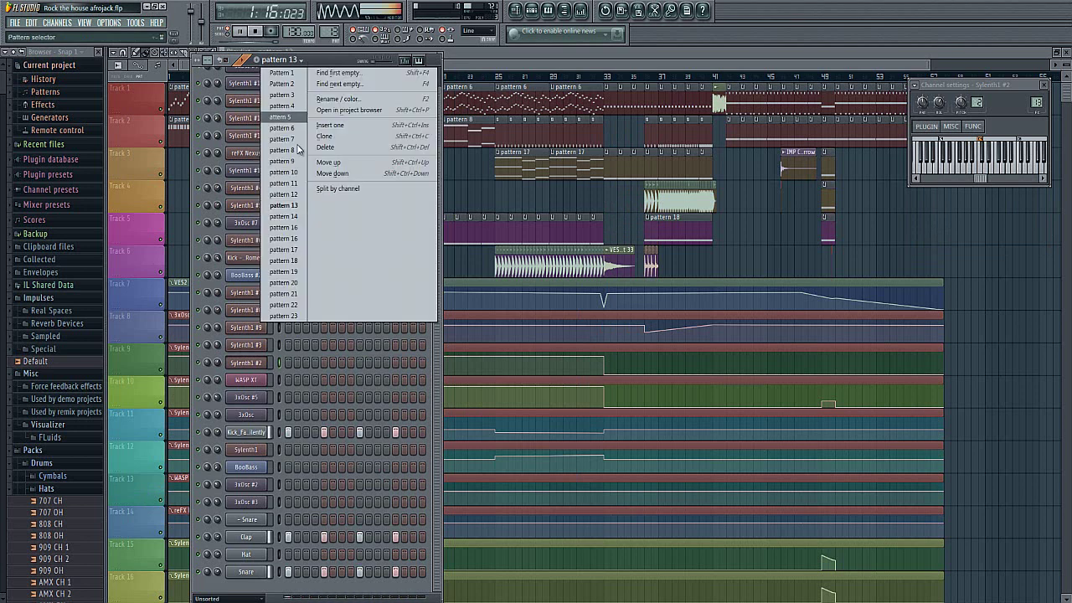
pyautogui.click(299, 216)
pyautogui.click(292, 63)
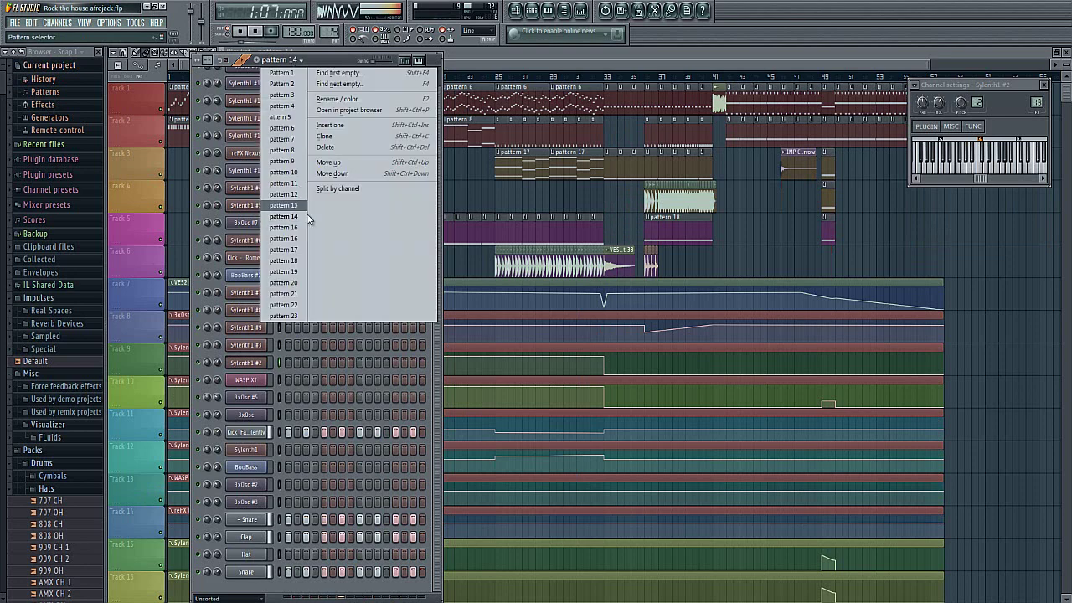
pyautogui.click(298, 239)
pyautogui.click(295, 62)
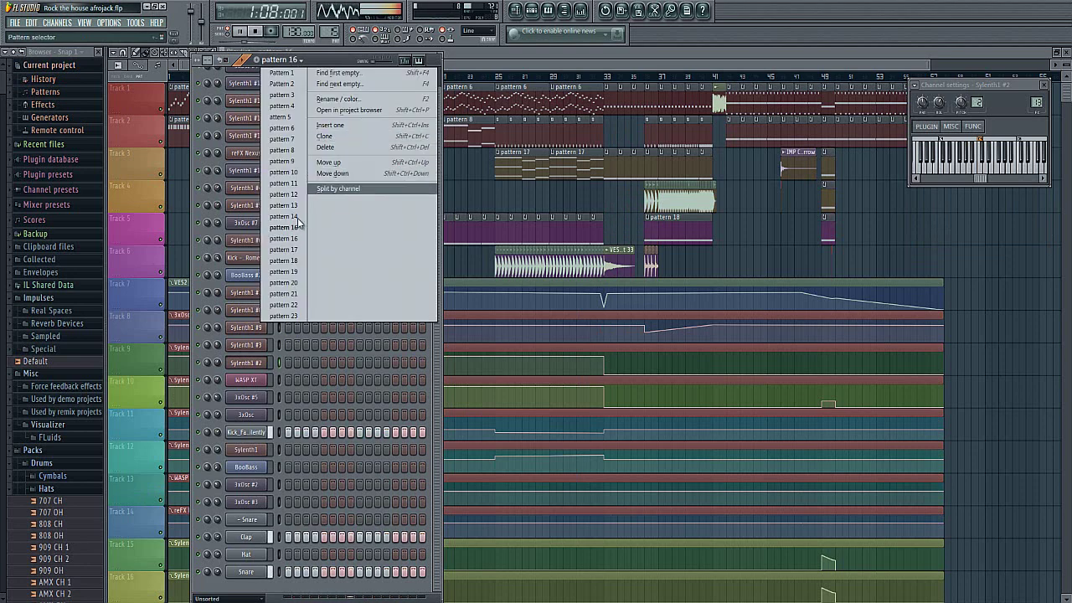
pyautogui.click(293, 239)
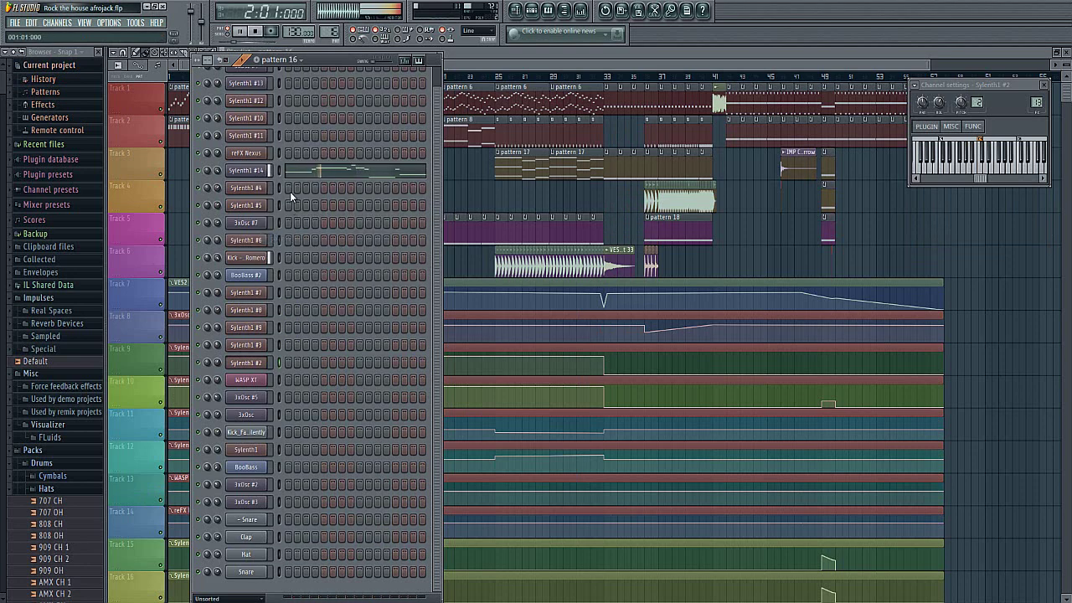
# Play pattern 17 and examine the Sylenth1 #10 channel's notes in the piano roll, and close it.
pyautogui.click(298, 63)
pyautogui.click(291, 242)
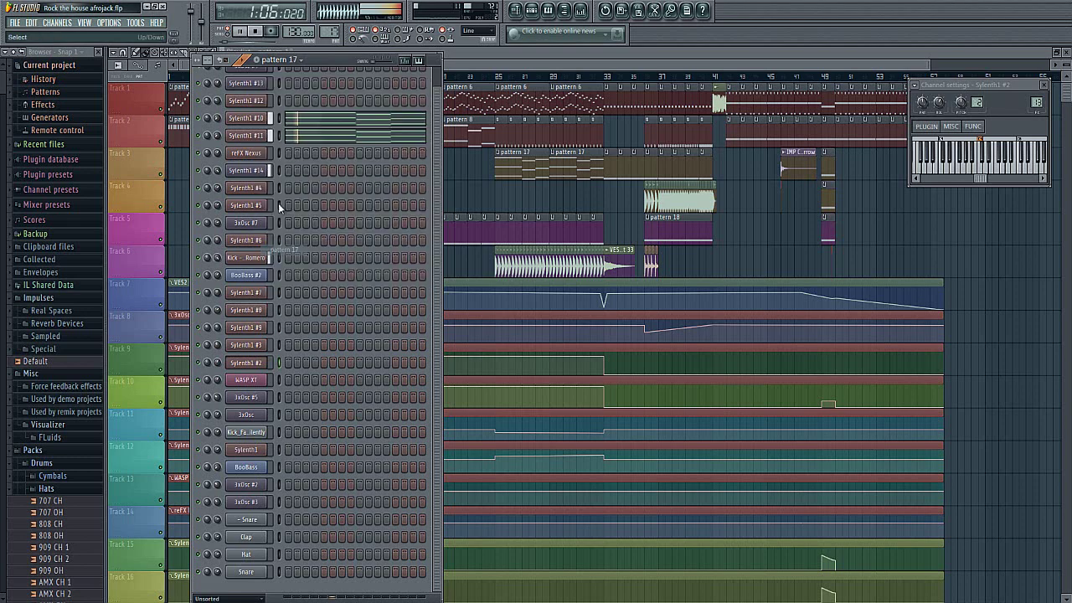
pyautogui.rightClick(255, 119)
pyautogui.click(284, 118)
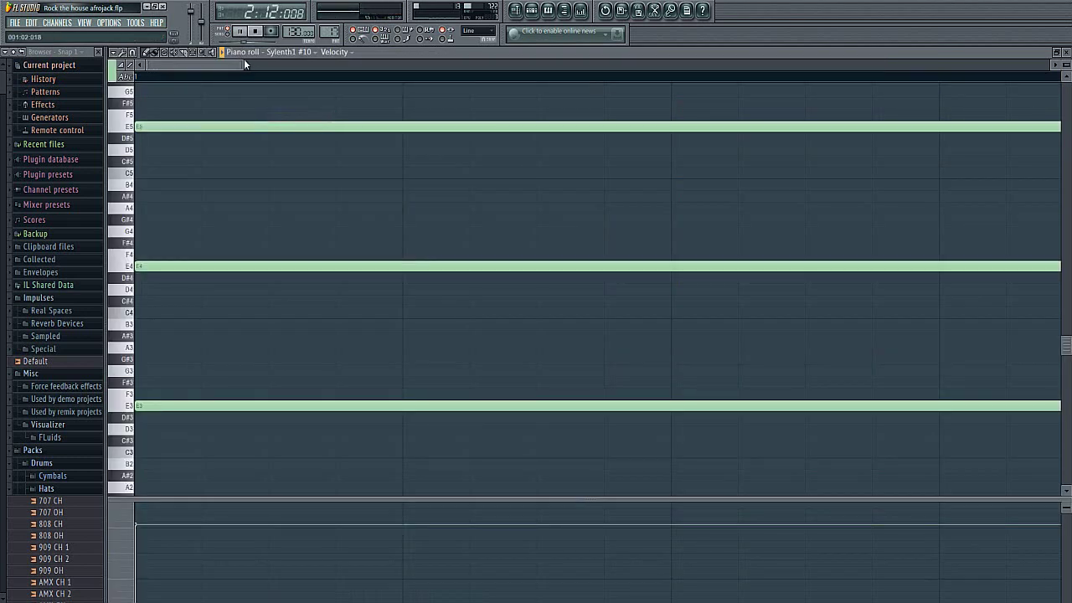
pyautogui.moveTo(245, 64); pyautogui.dragTo(503, 74)
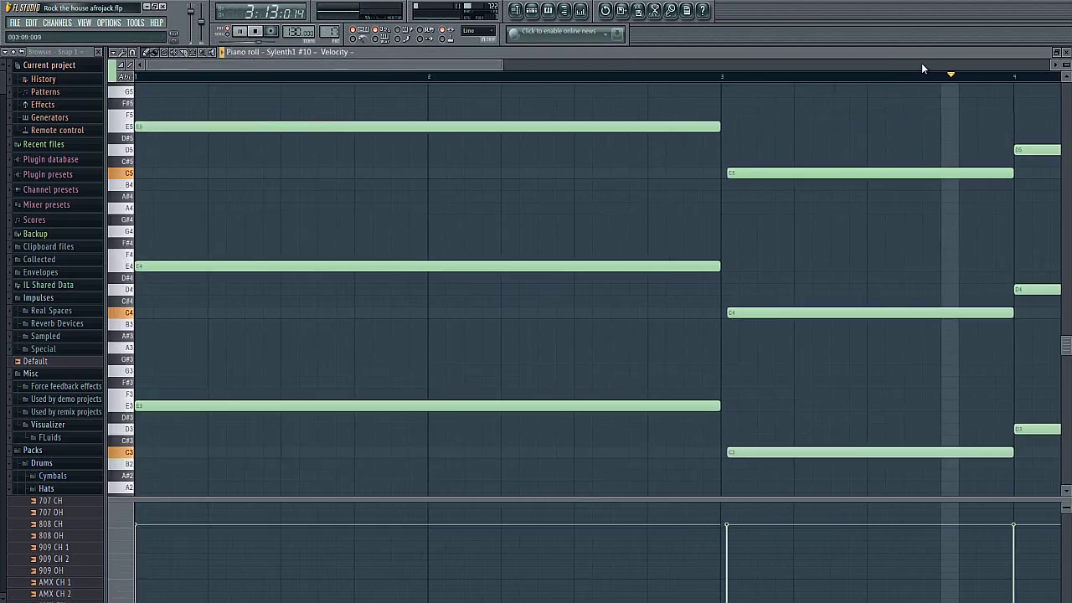
pyautogui.click(1066, 52)
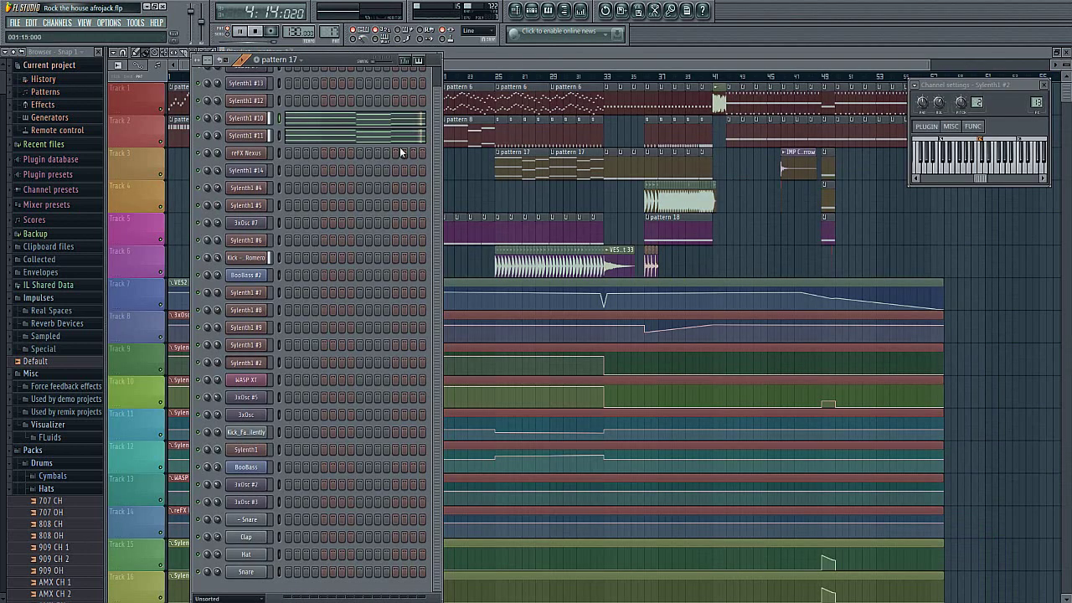
# Play patterns 18 and 19 to show their channels, and inspect the 3xOsc #3 channel's oscillator settings.
pyautogui.click(297, 60)
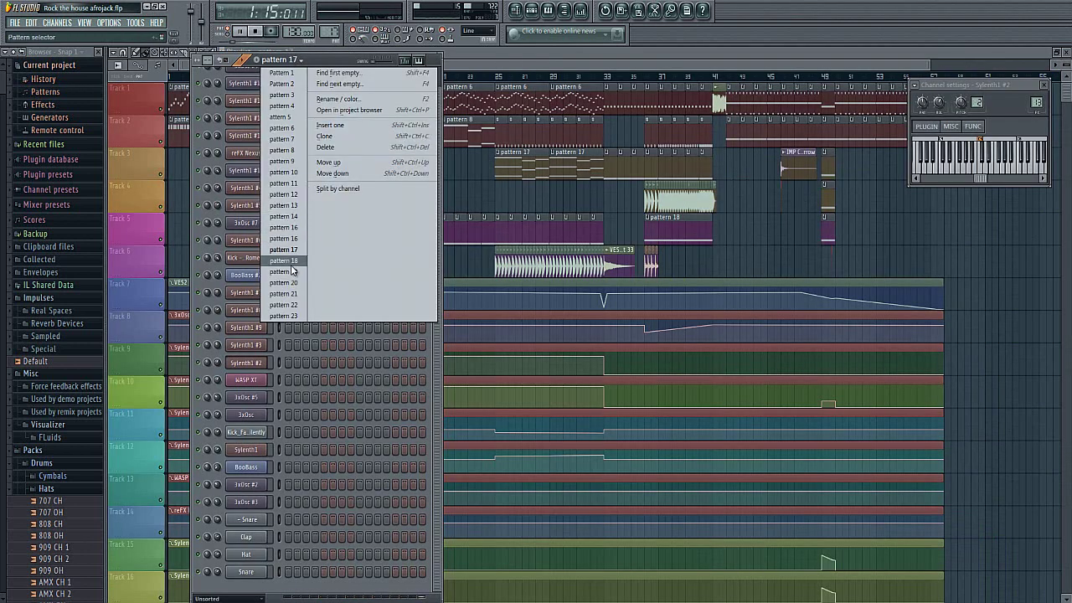
pyautogui.click(285, 228)
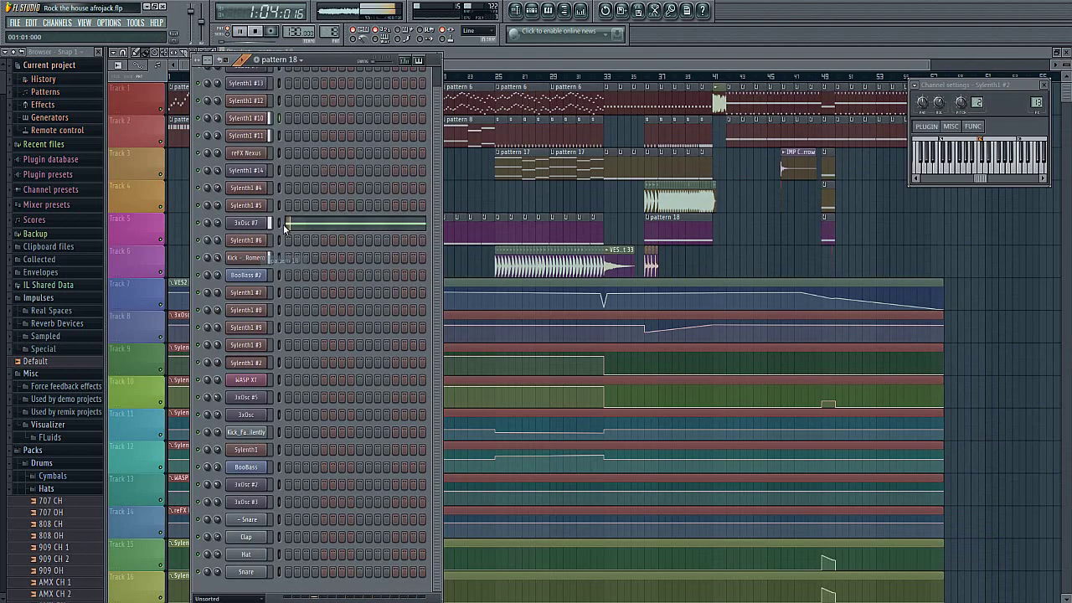
pyautogui.click(295, 61)
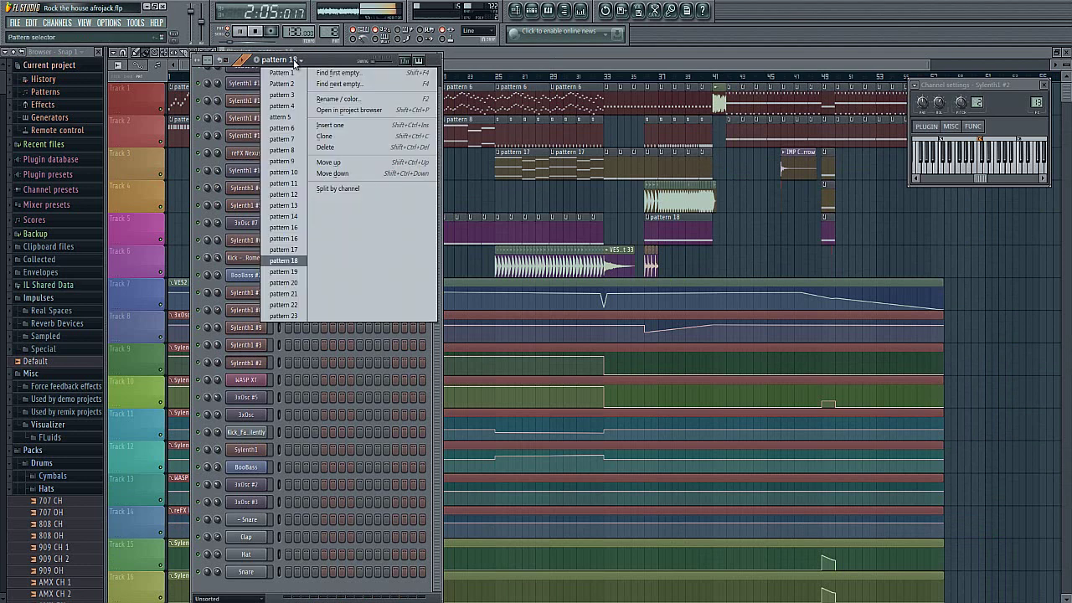
pyautogui.click(287, 272)
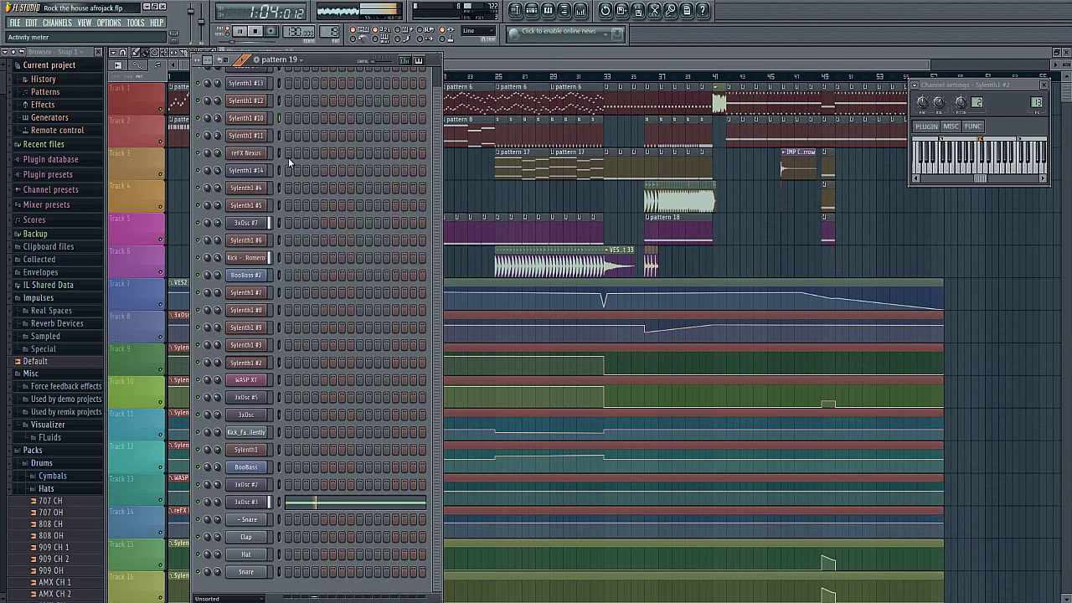
pyautogui.click(245, 502)
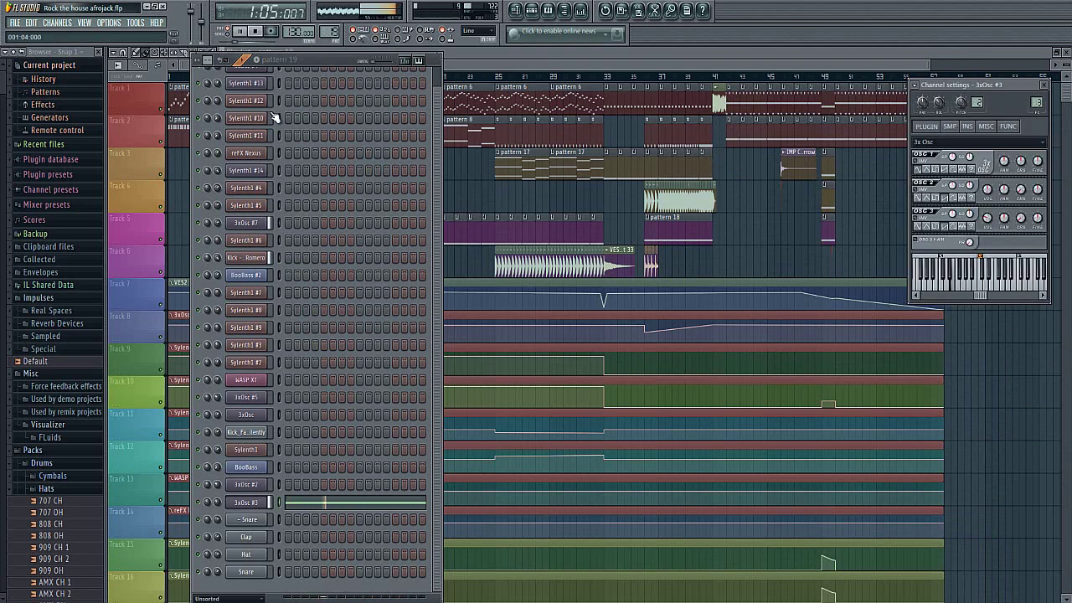
# Play pattern 20, examine the Sylenth1 #11 channel's note in the piano roll while restarting playback, and close the roll.
pyautogui.click(278, 63)
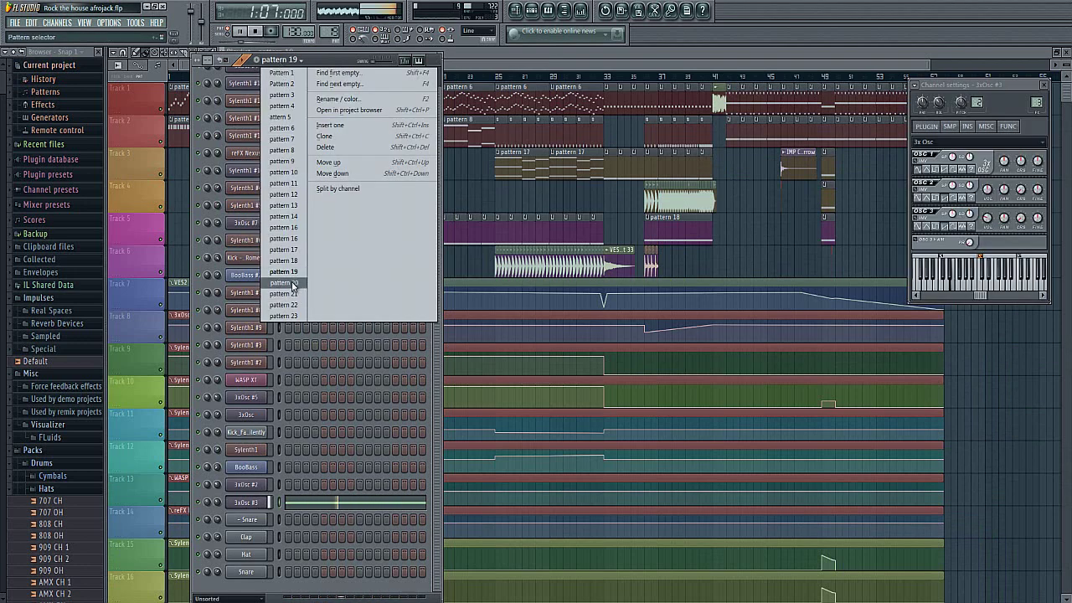
pyautogui.click(291, 281)
pyautogui.rightClick(267, 135)
pyautogui.click(287, 139)
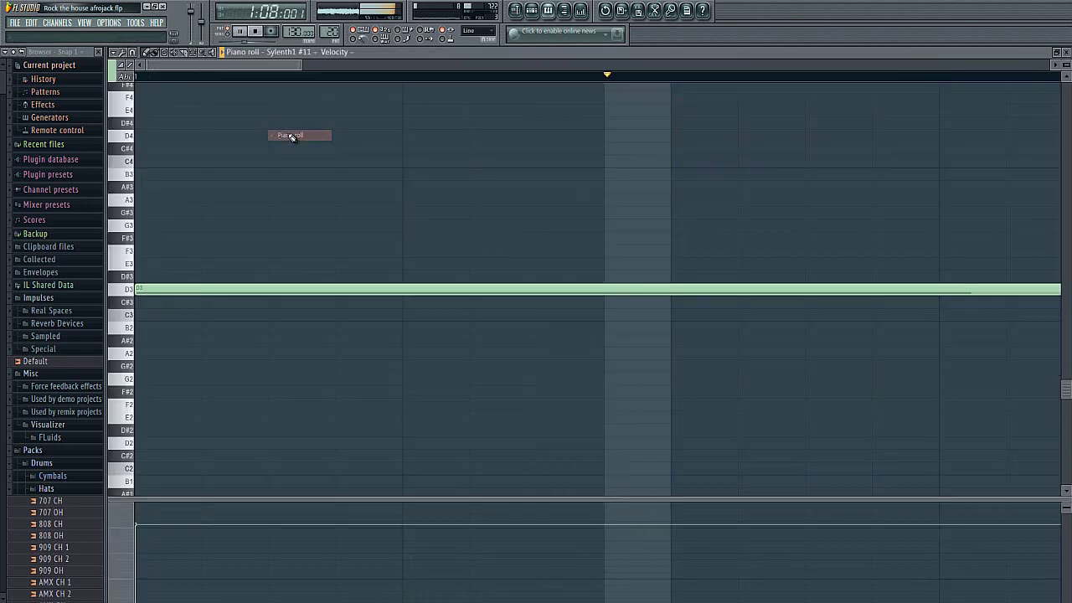
pyautogui.click(261, 31)
pyautogui.click(244, 34)
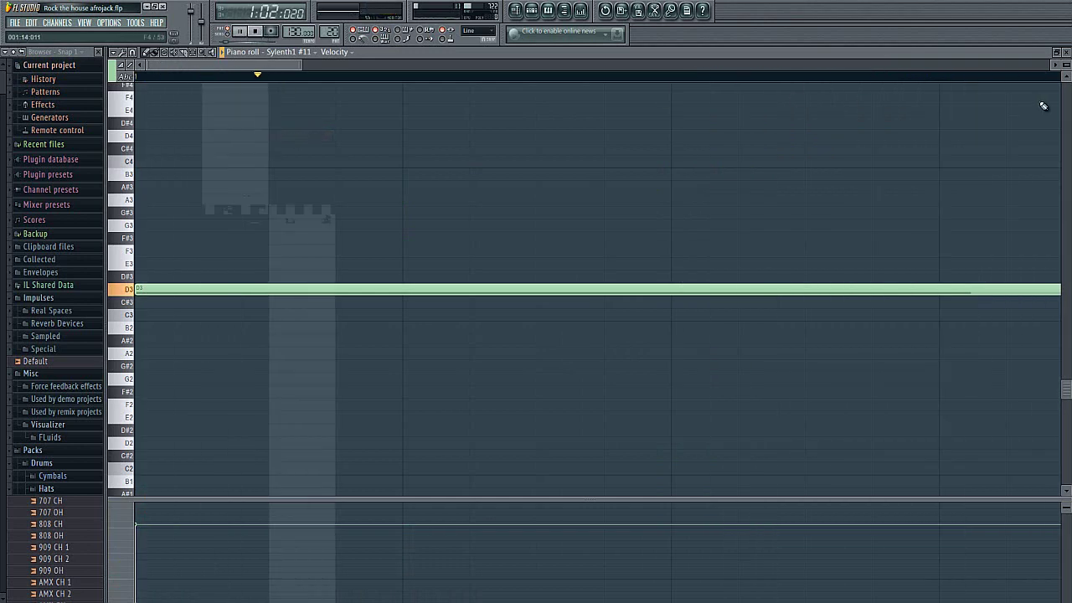
pyautogui.click(1066, 52)
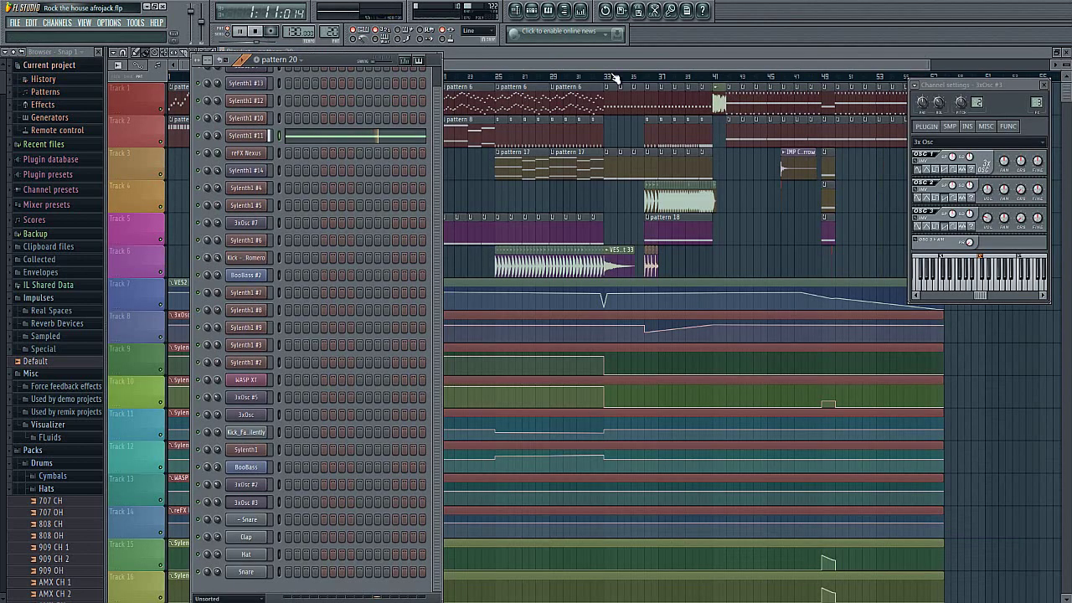
# Play pattern 21, inspect the Sylenth1 #12 channel's instrument preset and close it, and switch playback to pattern 22.
pyautogui.click(298, 70)
pyautogui.click(282, 298)
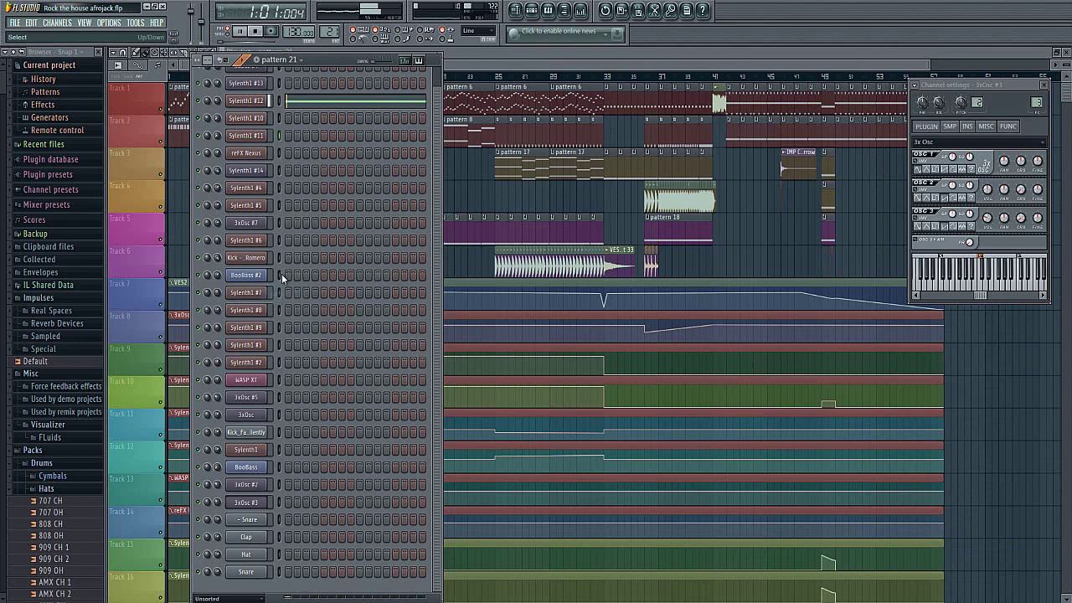
pyautogui.click(261, 105)
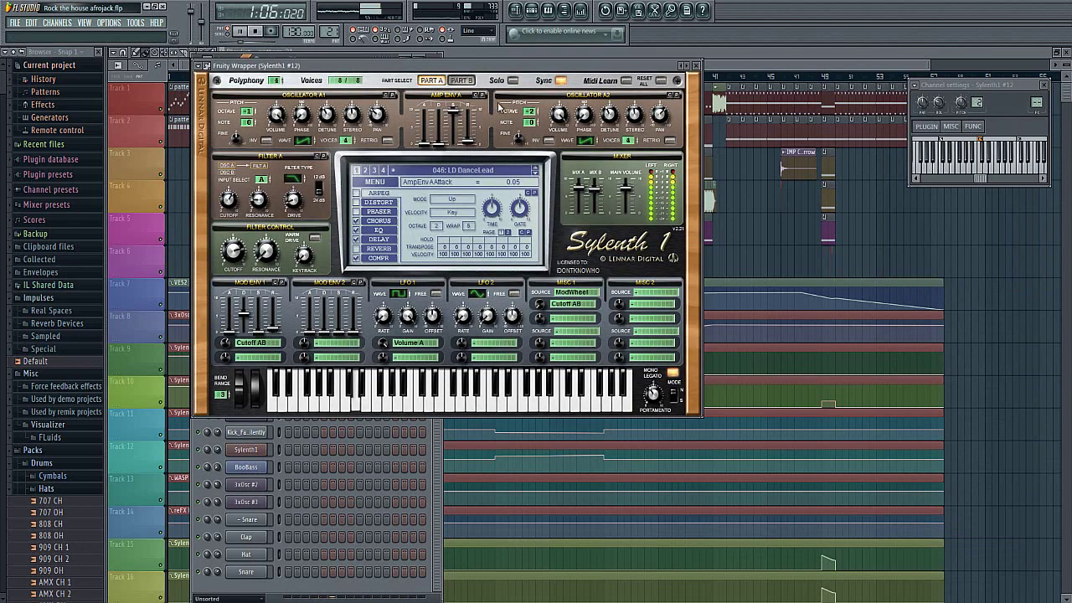
pyautogui.click(696, 66)
pyautogui.click(281, 60)
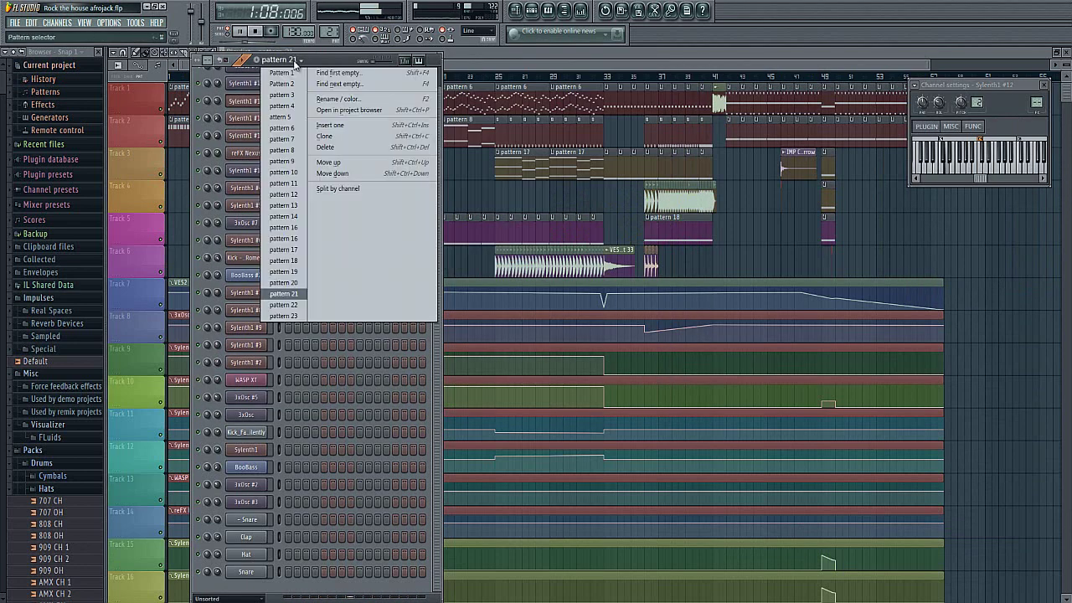
pyautogui.click(287, 308)
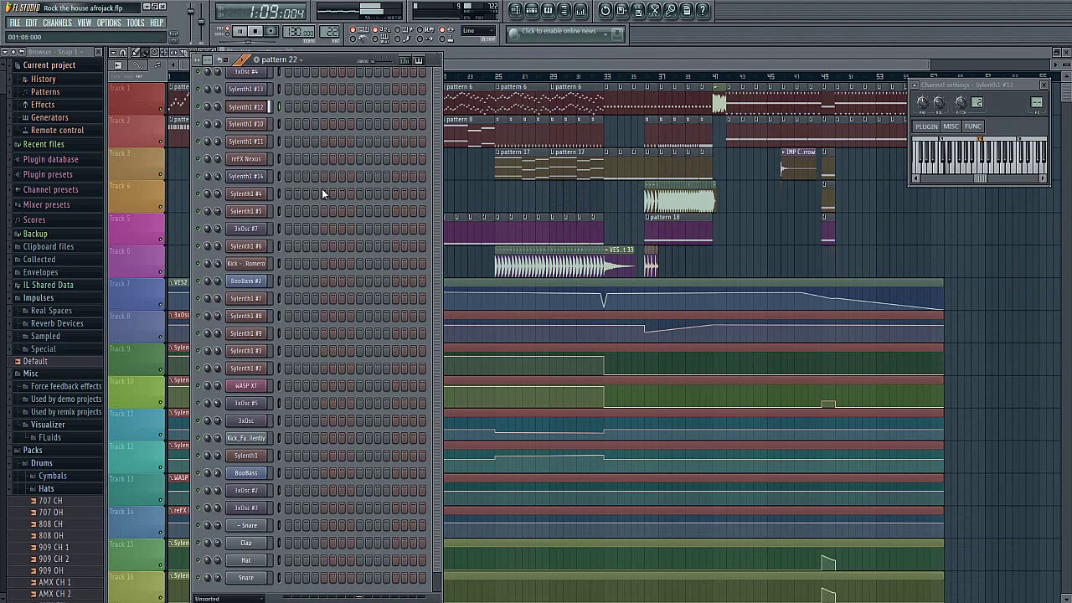
# Play pattern 23, examine the Sylenth1 #13 channel's note in the piano roll and its instrument preset, and close all open windows.
pyautogui.click(268, 62)
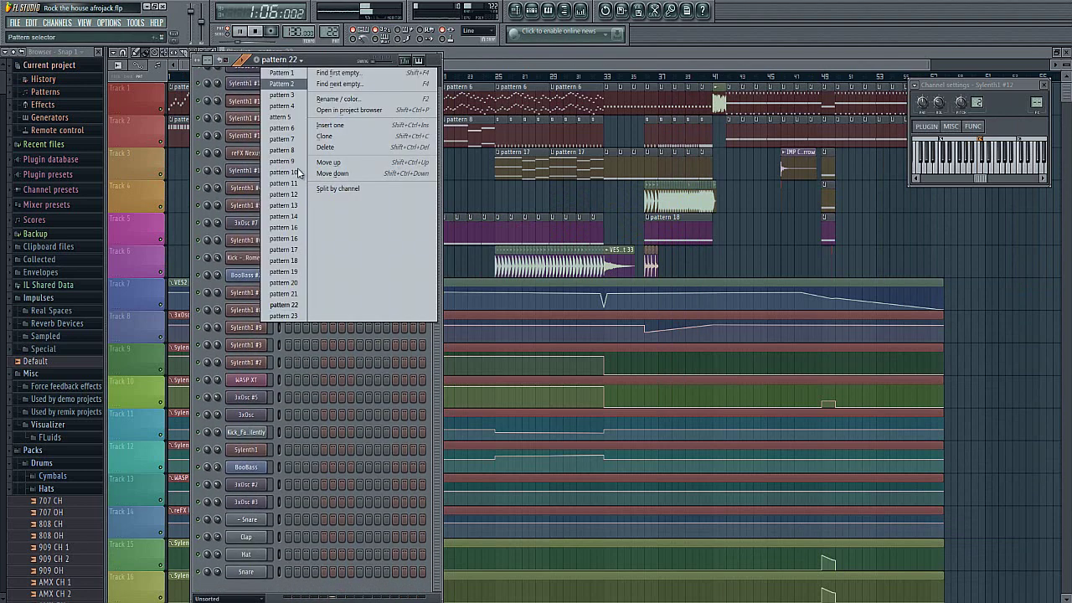
pyautogui.click(303, 315)
pyautogui.rightClick(247, 82)
pyautogui.click(284, 84)
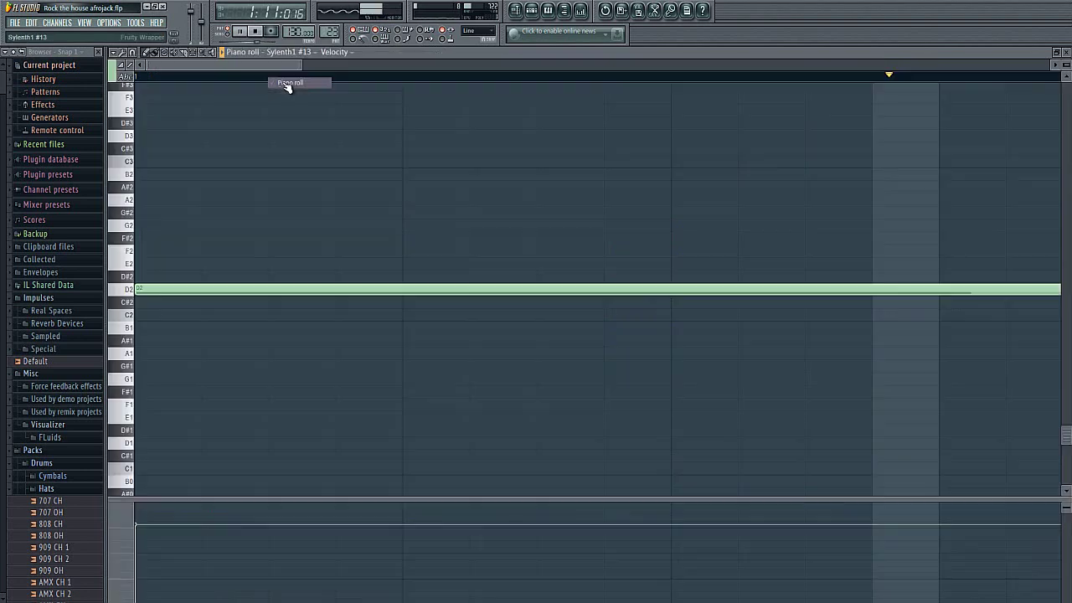
pyautogui.moveTo(303, 64); pyautogui.dragTo(640, 64)
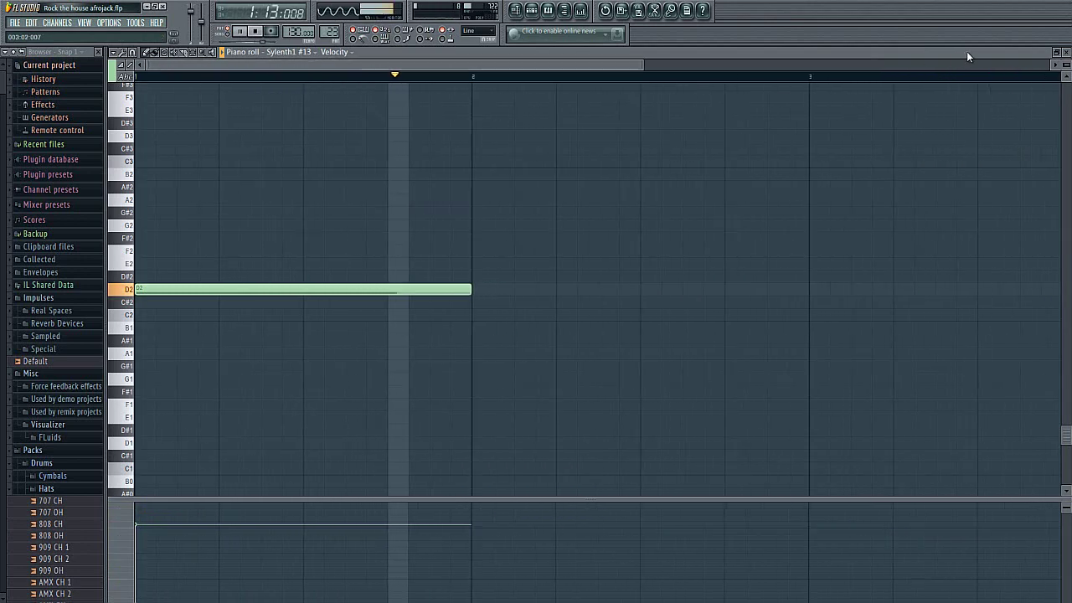
pyautogui.click(1066, 52)
pyautogui.click(257, 83)
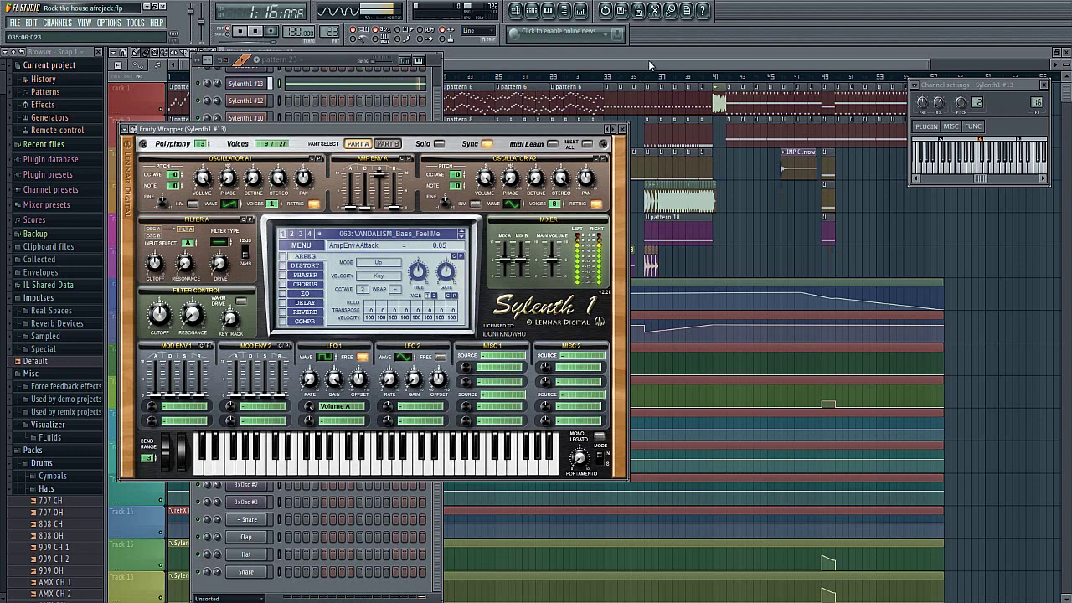
pyautogui.press('F12')
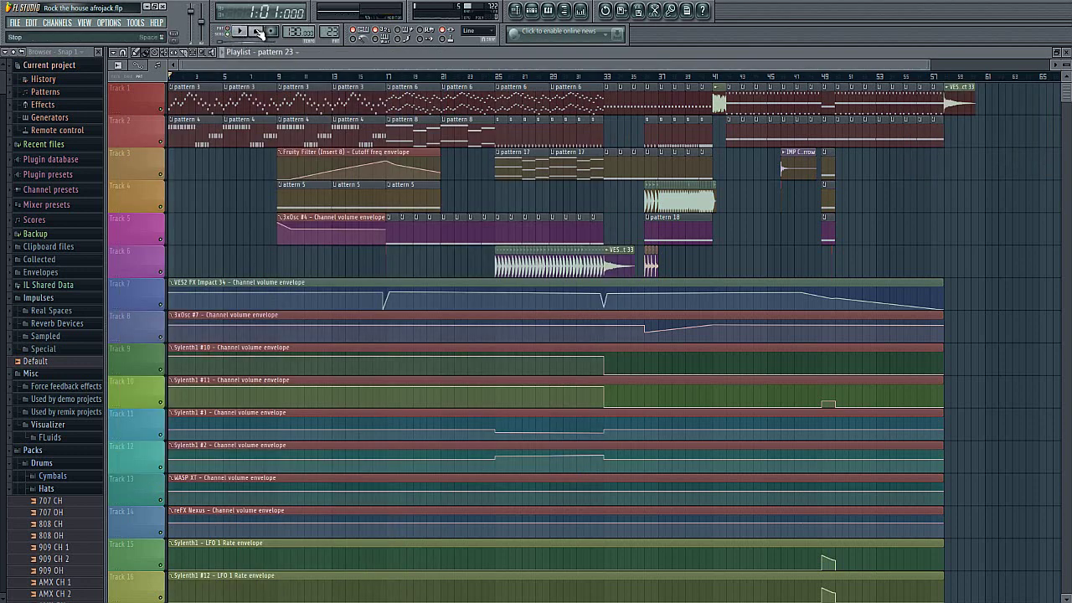
# Play the full song in the playlist and look over its pattern, audio and automation tracks.
pyautogui.click(241, 34)
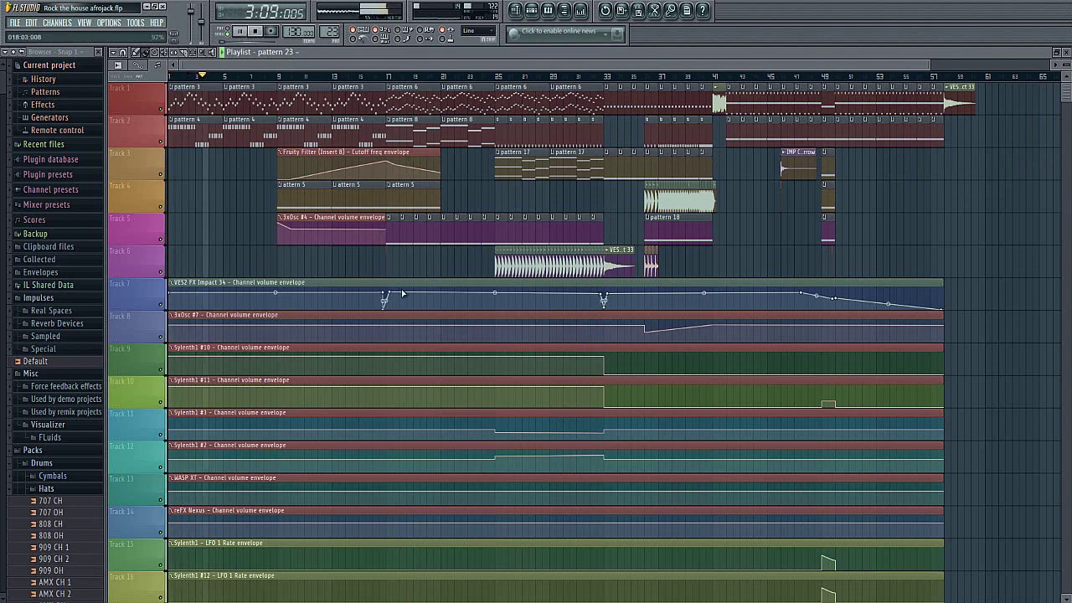
pyautogui.scroll(-2, 401, 289)
pyautogui.scroll(-1, 402, 293)
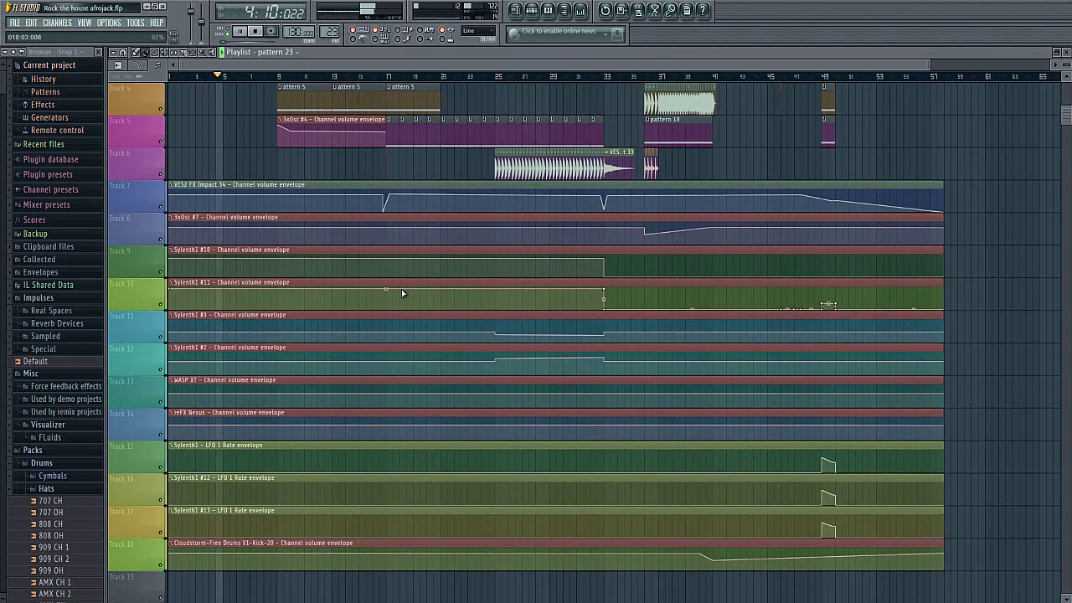
pyautogui.scroll(3, 401, 293)
pyautogui.scroll(1, 402, 289)
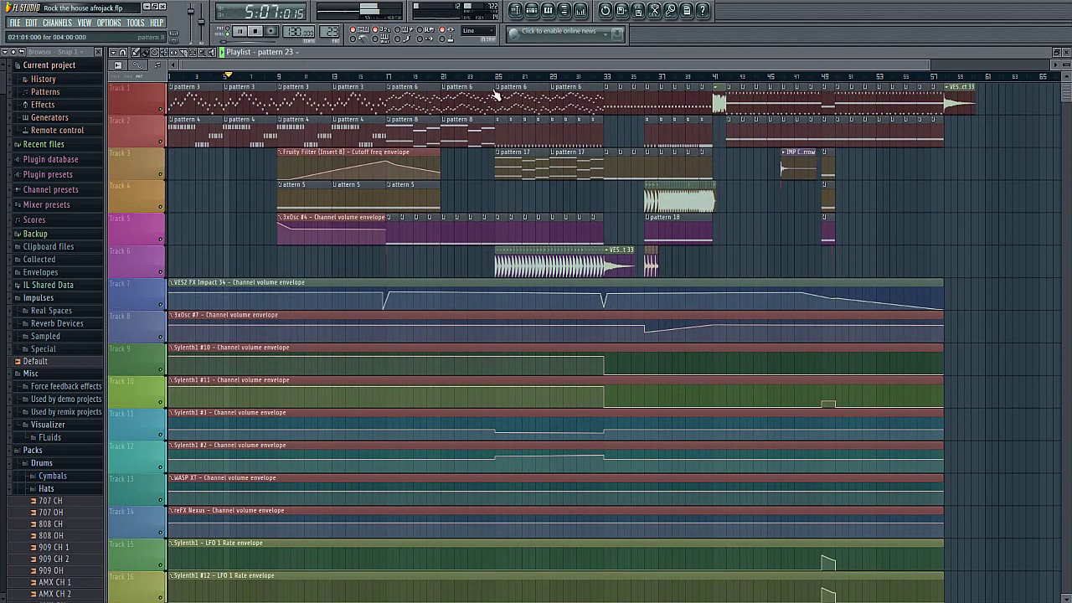
# Open the mixer and widen its window to show the insert tracks from Insert 1 onward beside the Master.
pyautogui.click(580, 10)
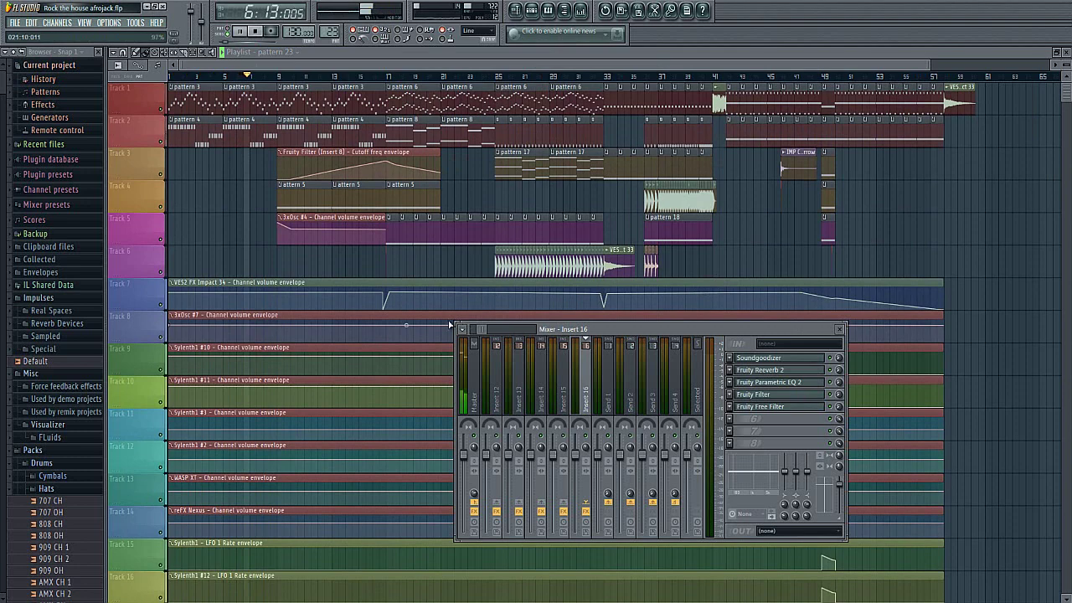
pyautogui.moveTo(445, 326); pyautogui.dragTo(150, 326)
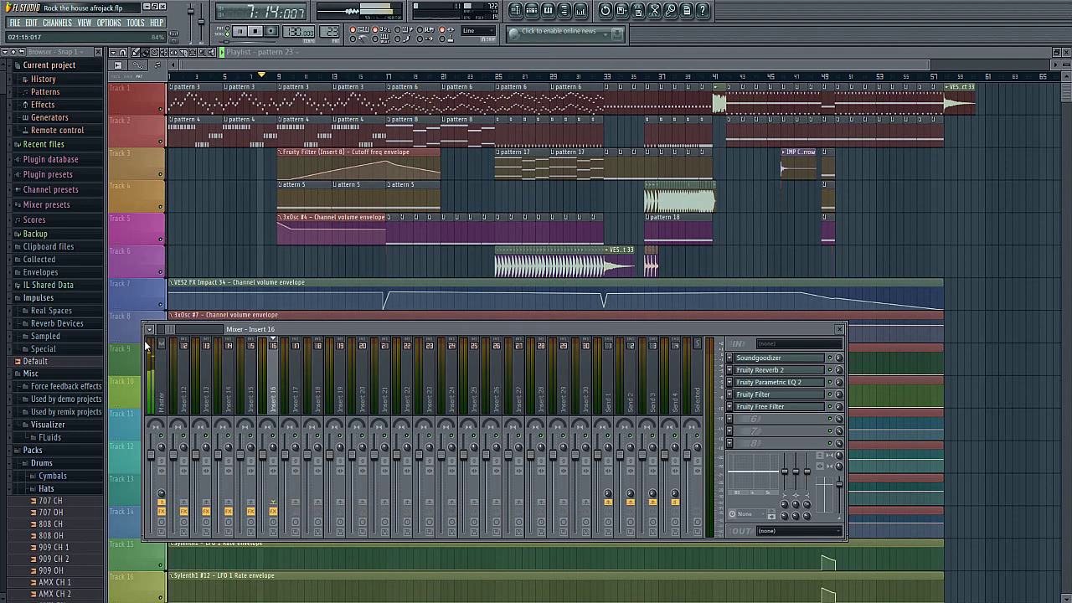
pyautogui.moveTo(443, 325); pyautogui.dragTo(476, 324)
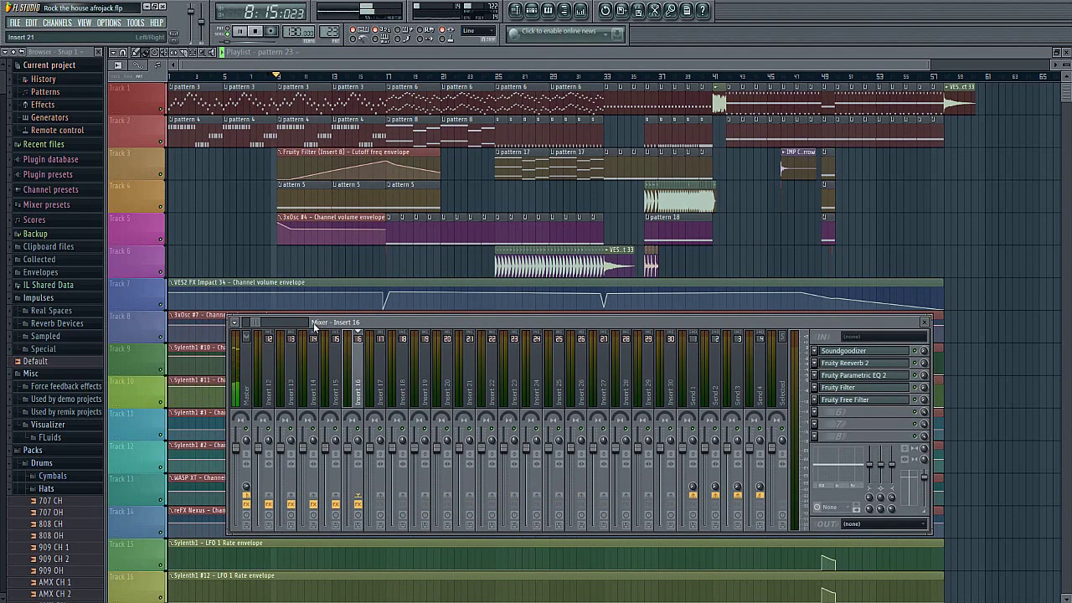
pyautogui.moveTo(255, 324); pyautogui.dragTo(234, 333)
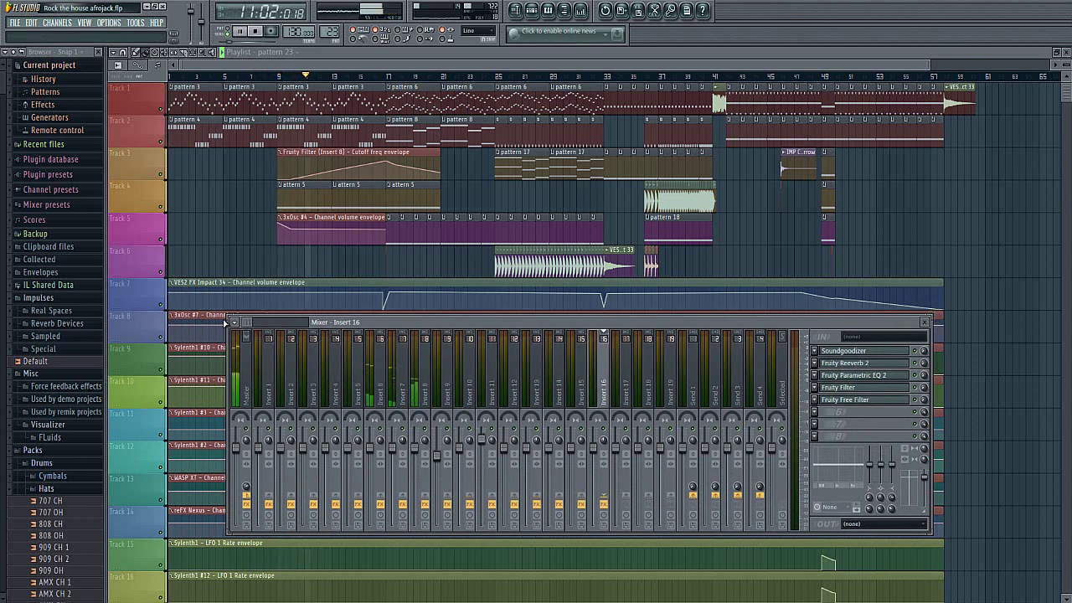
pyautogui.moveTo(228, 319); pyautogui.dragTo(161, 319)
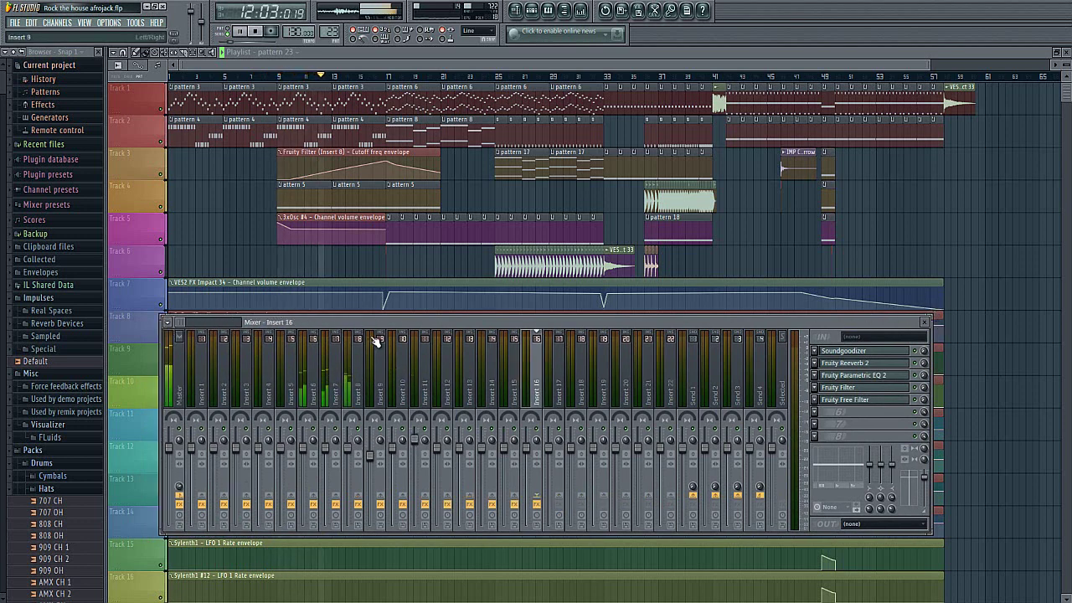
pyautogui.moveTo(413, 321); pyautogui.dragTo(496, 303)
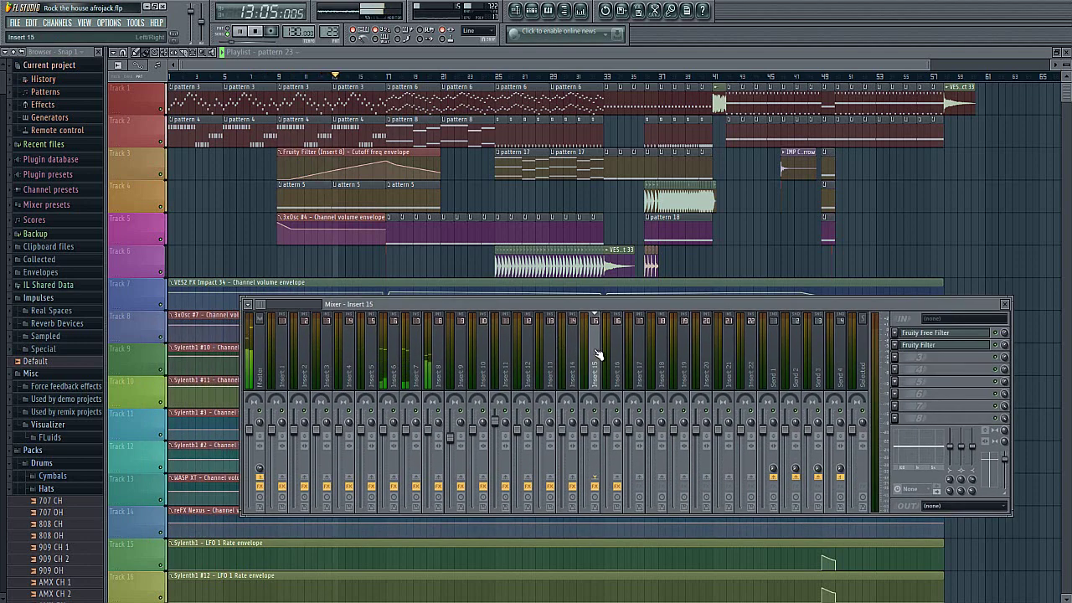
# Show the effect chains of the mixer tracks from Insert 17 down to Insert 1 and the Master, and close the mixer.
pyautogui.click(632, 353)
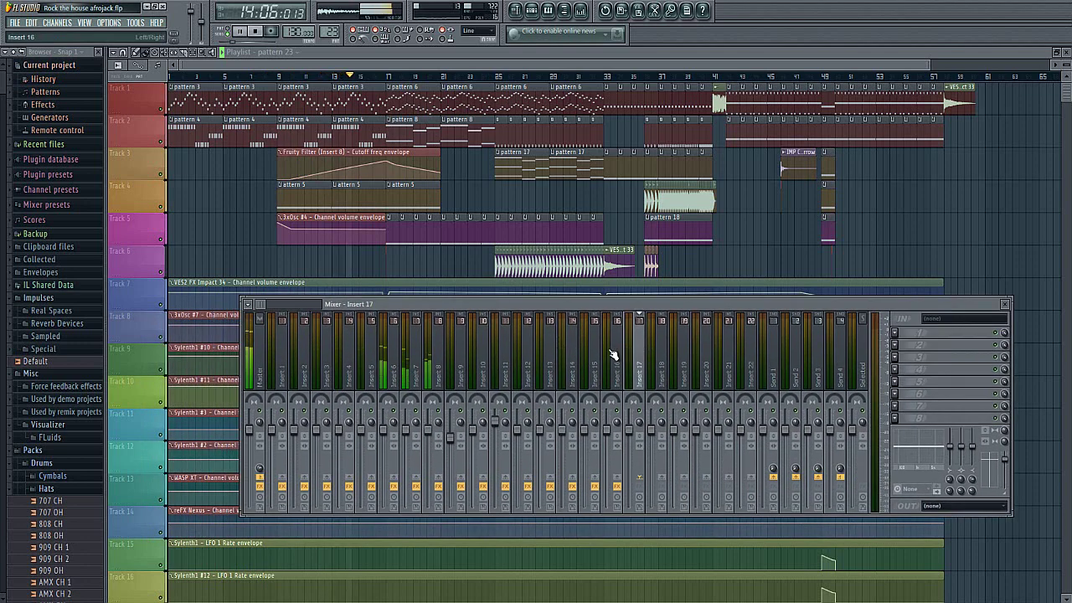
pyautogui.click(612, 355)
pyautogui.click(595, 355)
pyautogui.click(573, 355)
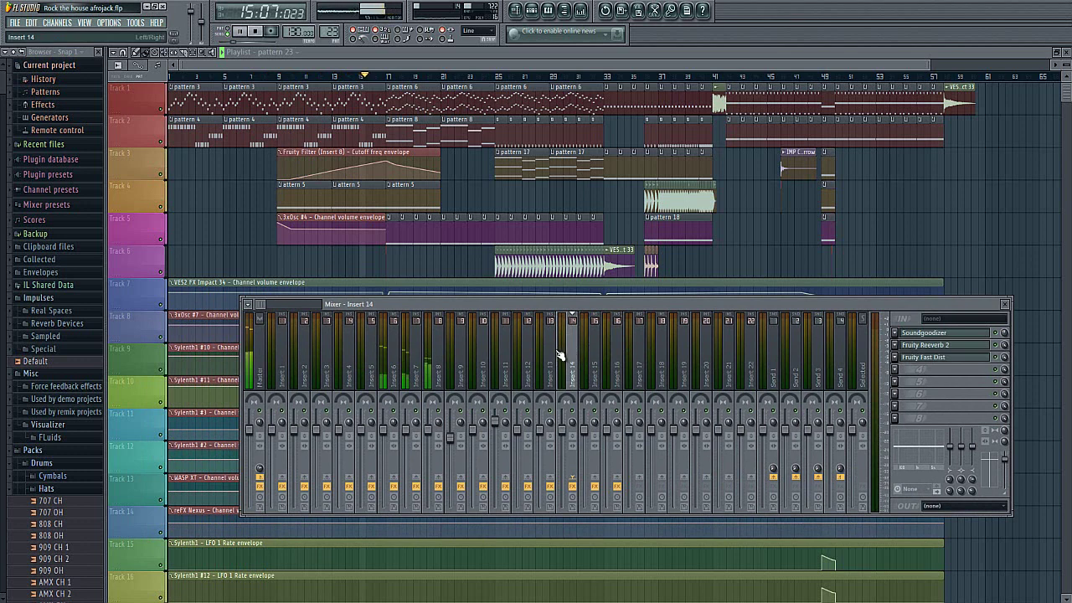
pyautogui.click(550, 355)
pyautogui.click(528, 355)
pyautogui.click(507, 355)
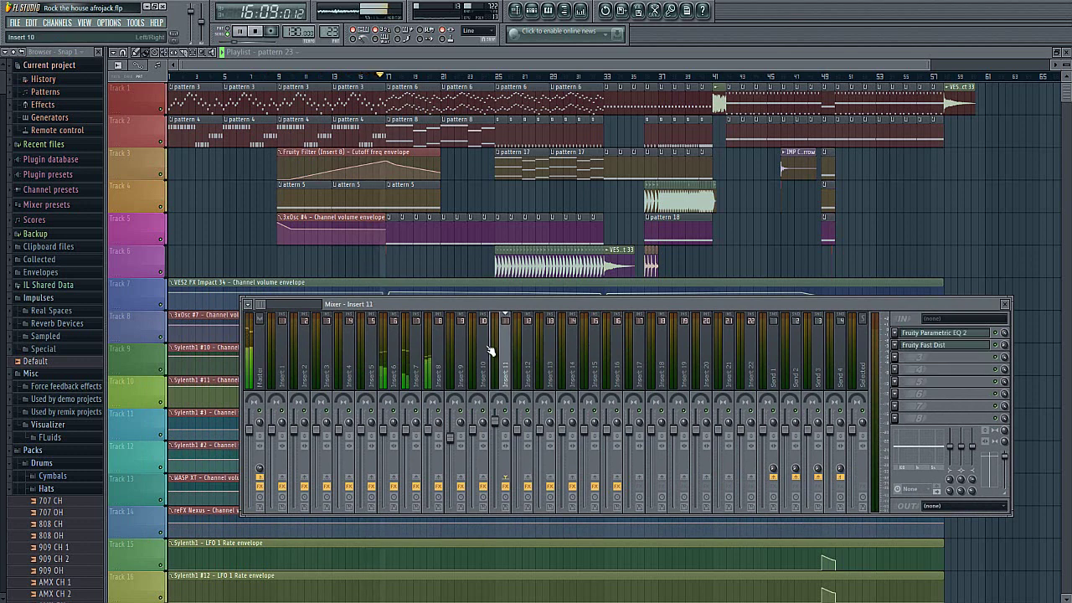
pyautogui.click(484, 355)
pyautogui.click(462, 355)
pyautogui.click(439, 355)
pyautogui.click(416, 355)
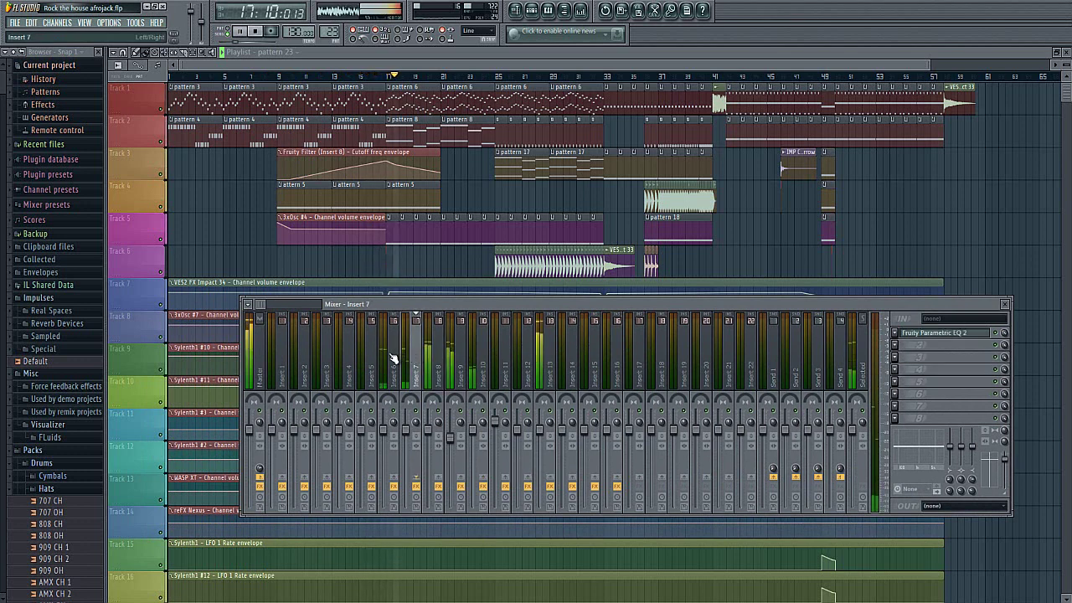
pyautogui.click(394, 355)
pyautogui.click(371, 355)
pyautogui.click(350, 355)
pyautogui.click(326, 355)
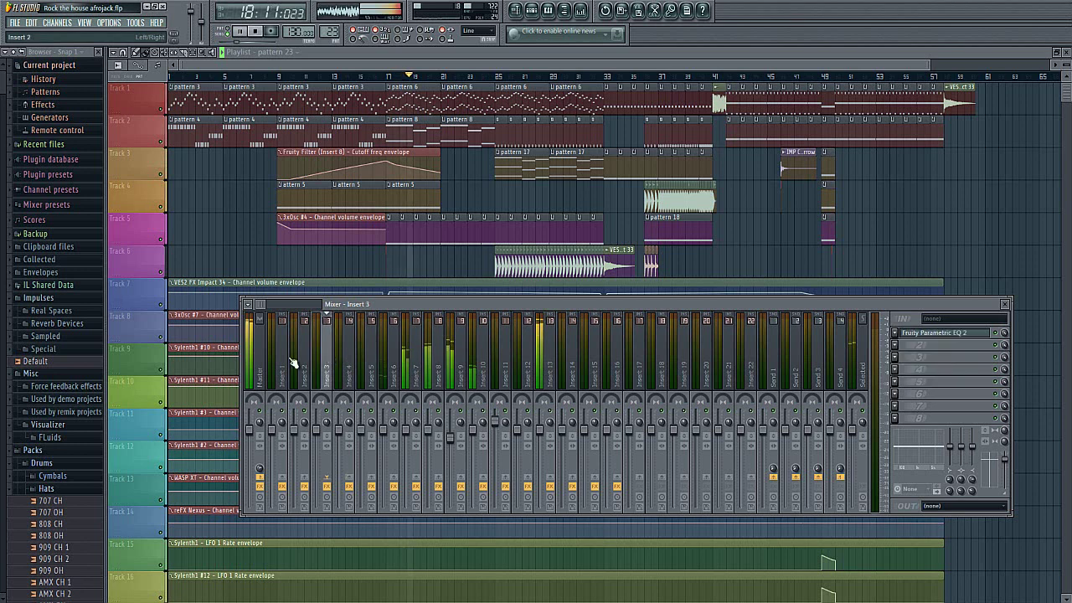
pyautogui.click(295, 362)
pyautogui.click(279, 360)
pyautogui.click(261, 360)
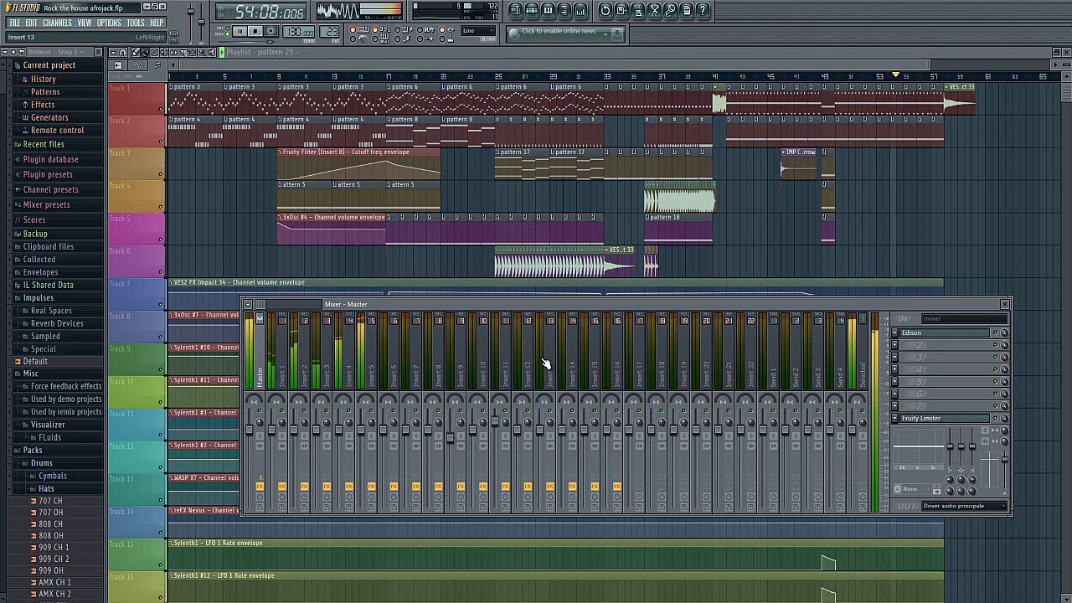
pyautogui.click(1007, 303)
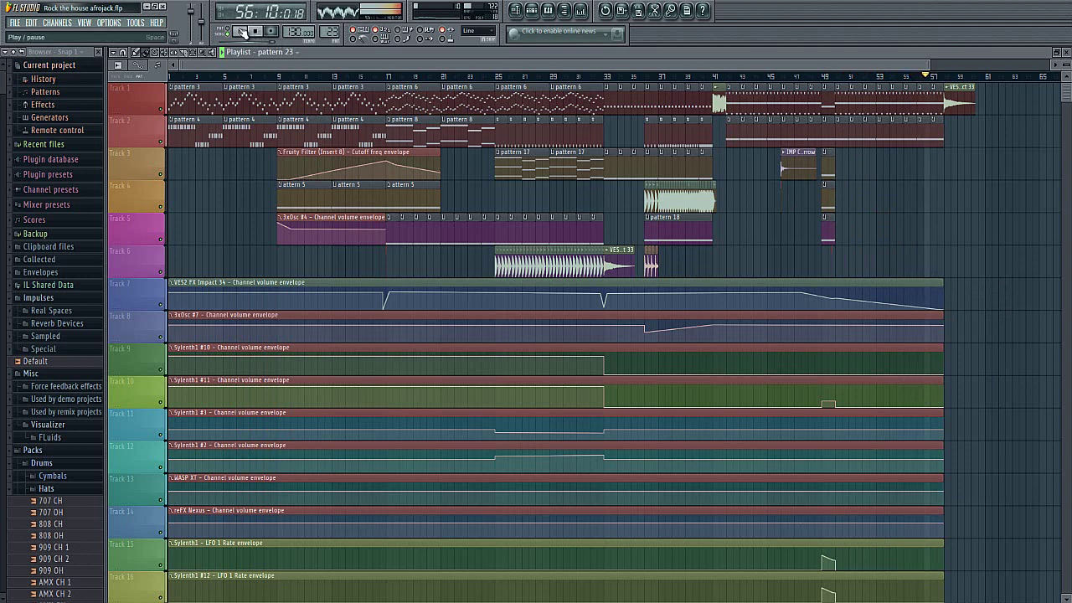